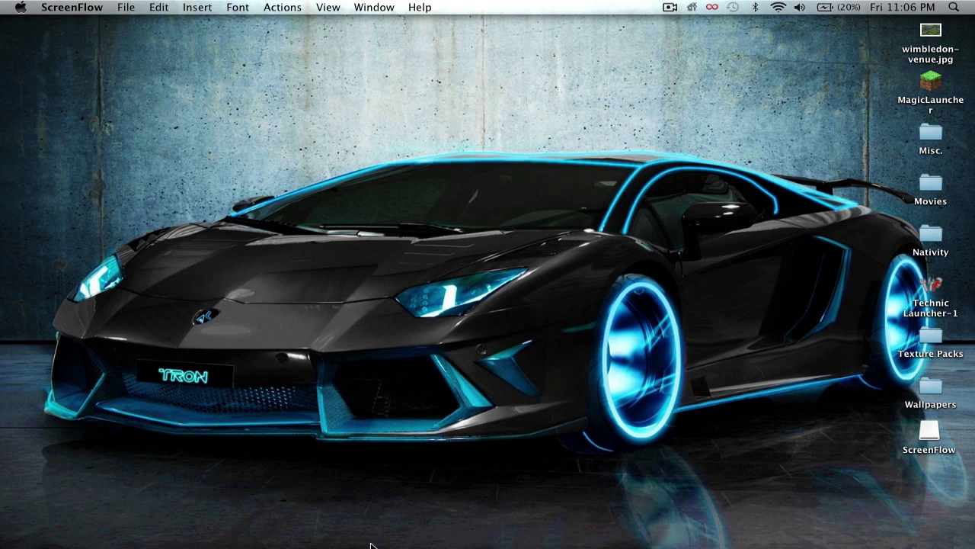
Launch Minecraft from its Dock icon.
left_click(268, 524)
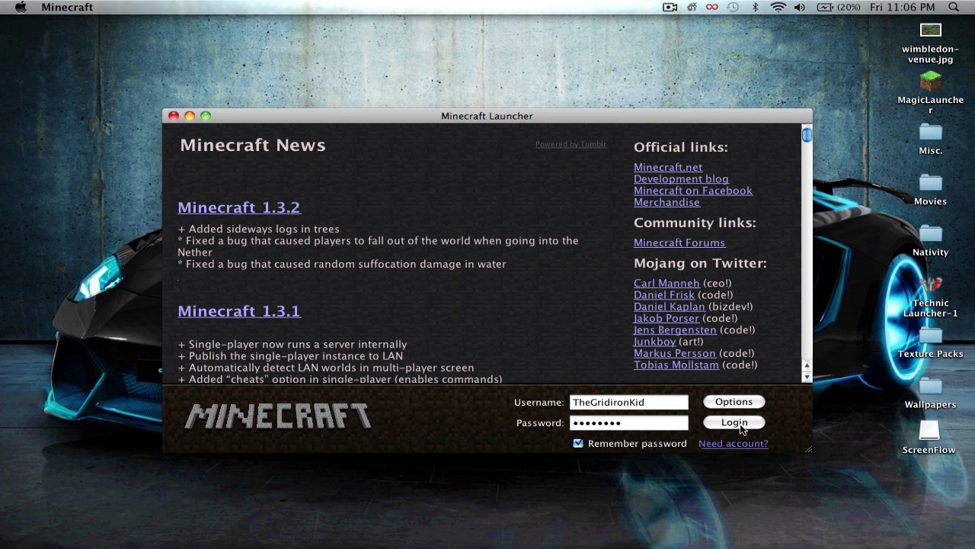
Log in through the launcher, let it reach the 1.3.2 title screen, then quit.
left_click(735, 423)
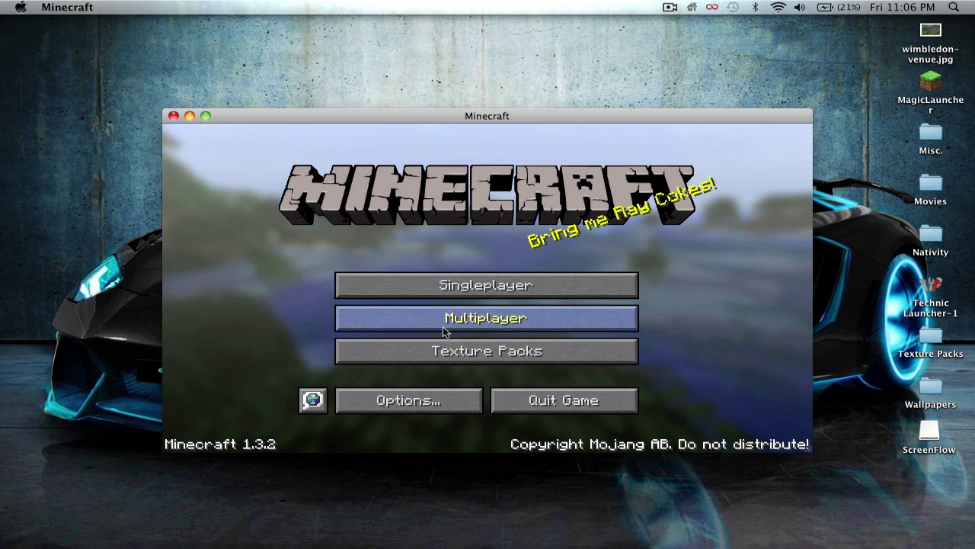
left_click(174, 117)
Open Safari and paste the OptiFine_1.3.2_HD_U_B2.zip link in place of the Yahoo address.
mouse_move(90, 545)
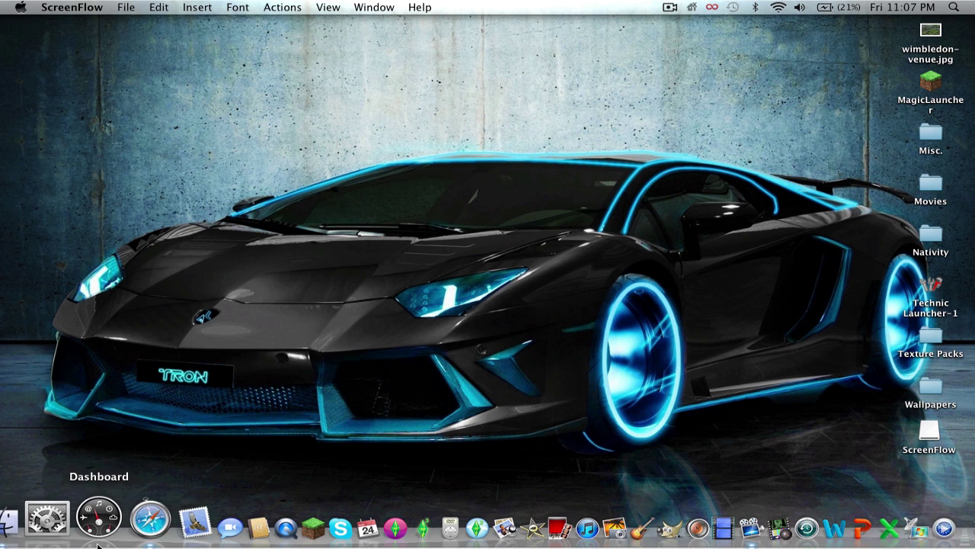
left_click(126, 525)
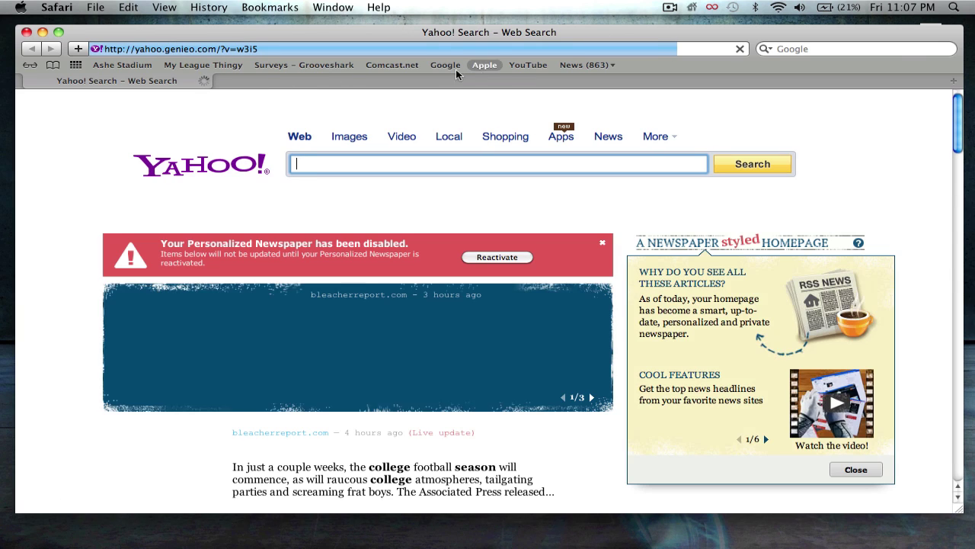
left_click(266, 49)
left_click_drag(266, 48, 60, 47)
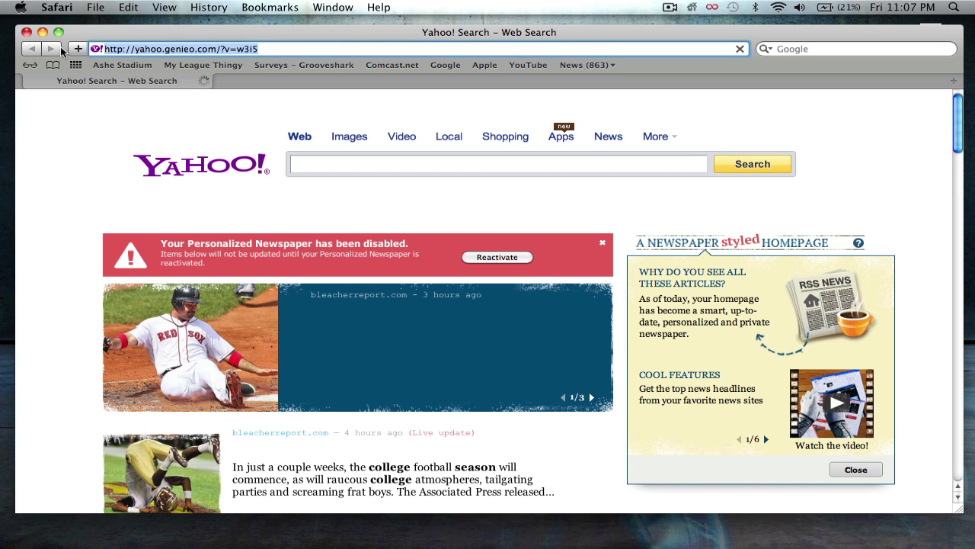
key("BackSpace")
left_click(127, 7)
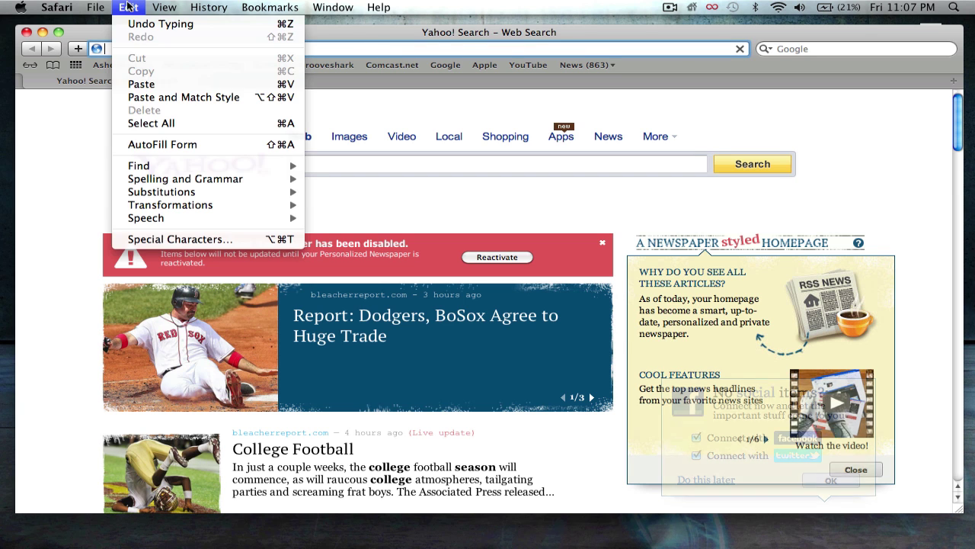
left_click(160, 85)
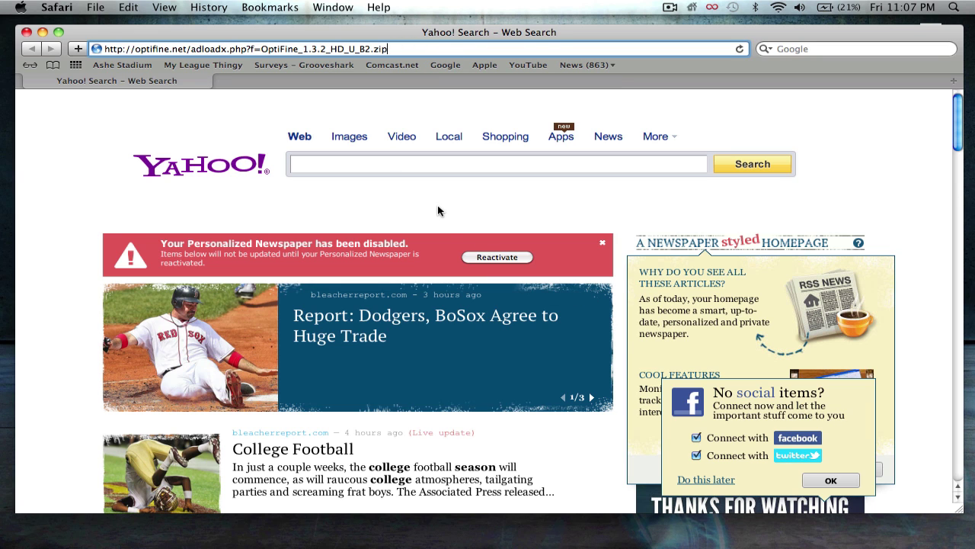
Load the OptiFine page and download OptiFine_1.3.2_HD_U_B2.zip.
key("Return")
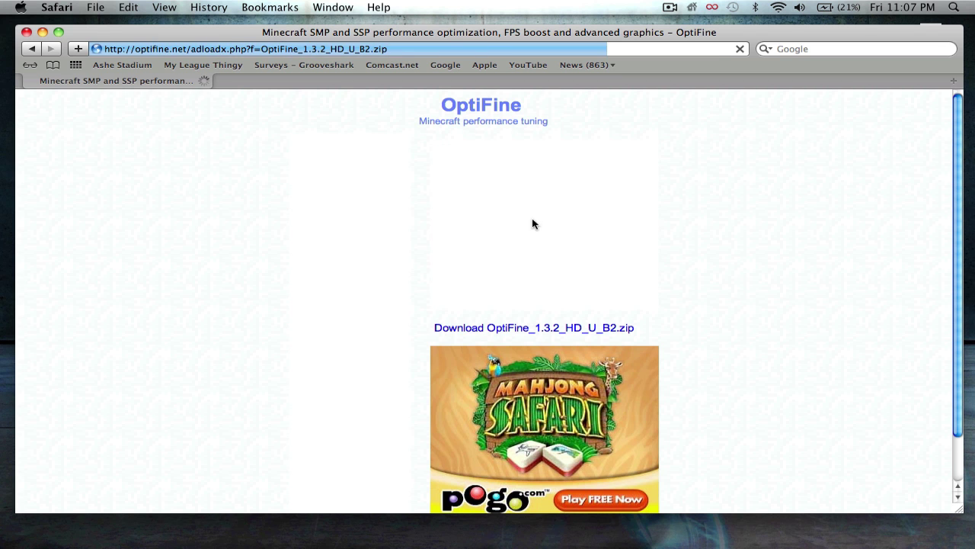
left_click_drag(433, 326, 645, 327)
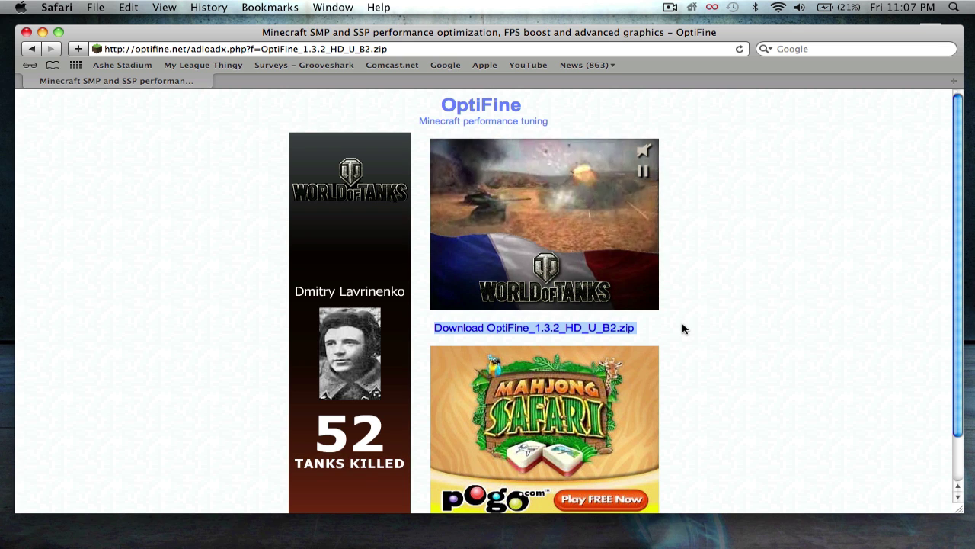
left_click(539, 328)
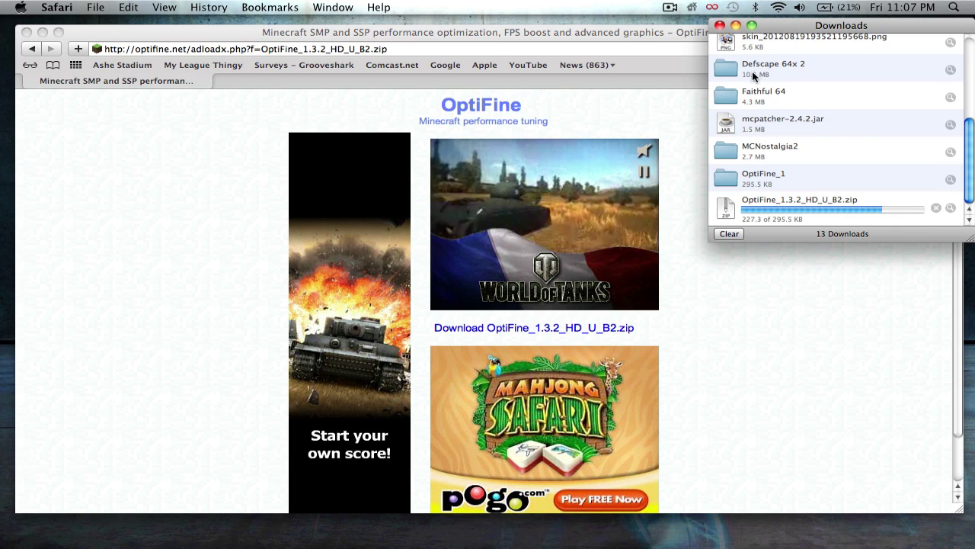
Clear the Downloads list, then close Downloads and the Safari window.
left_click(731, 232)
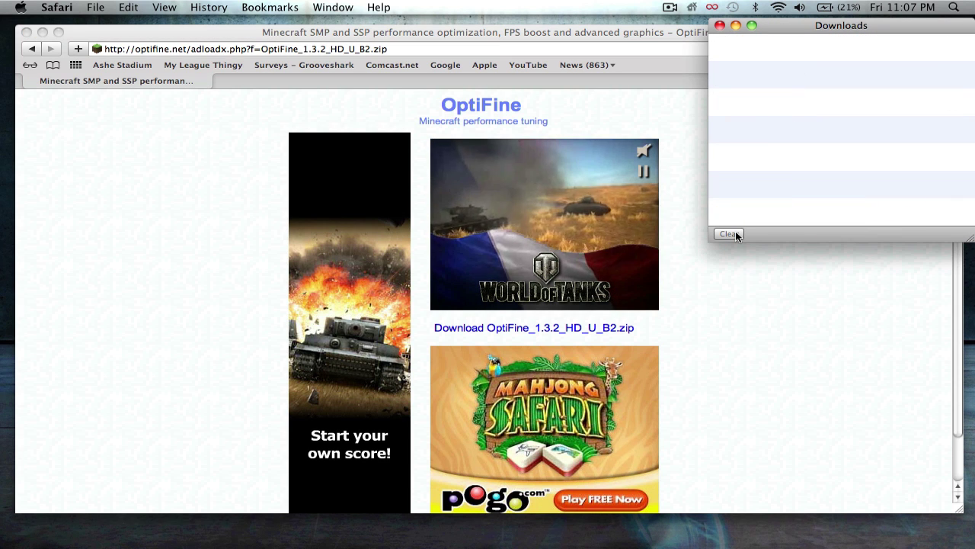
left_click(719, 26)
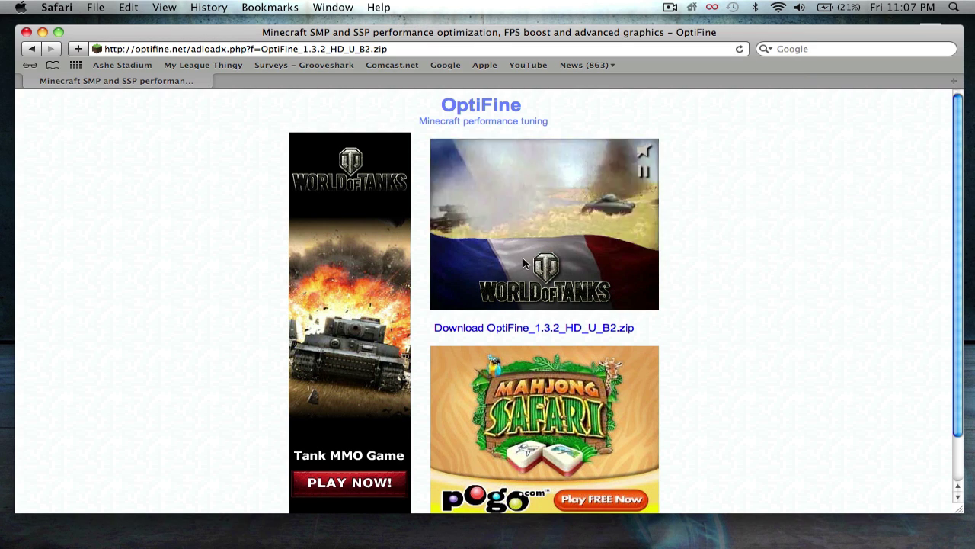
left_click(26, 32)
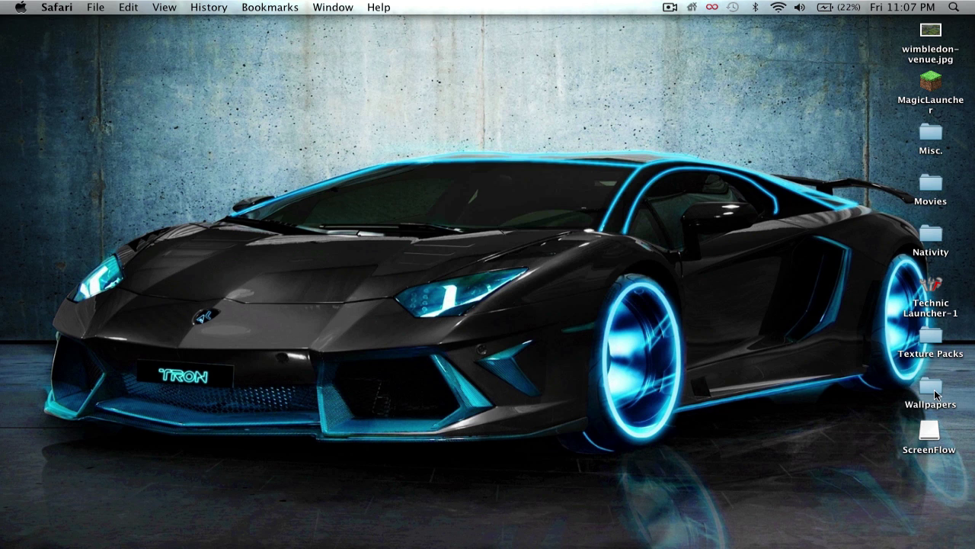
In a Finder window, go to Downloads and view the OptiFine_1 folder's contents.
double_click(936, 394)
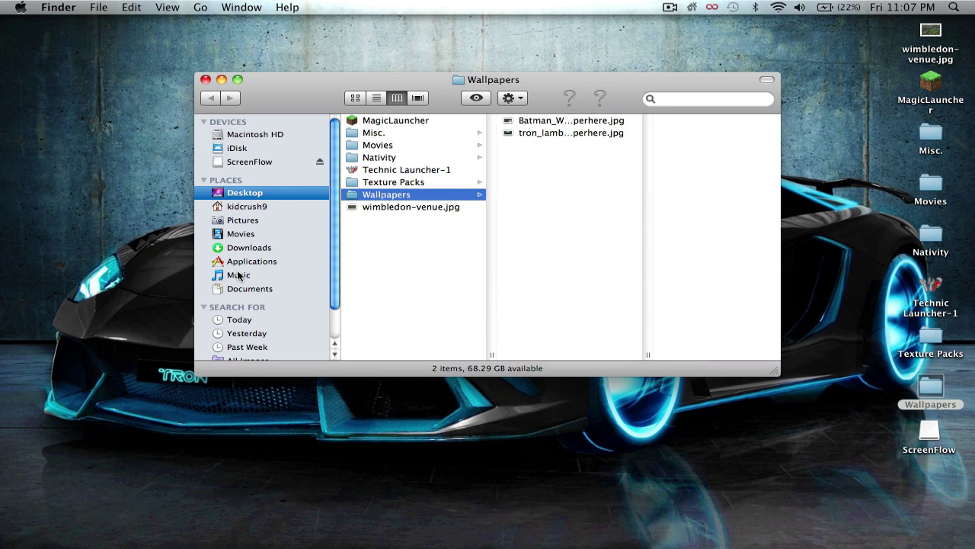
left_click(244, 250)
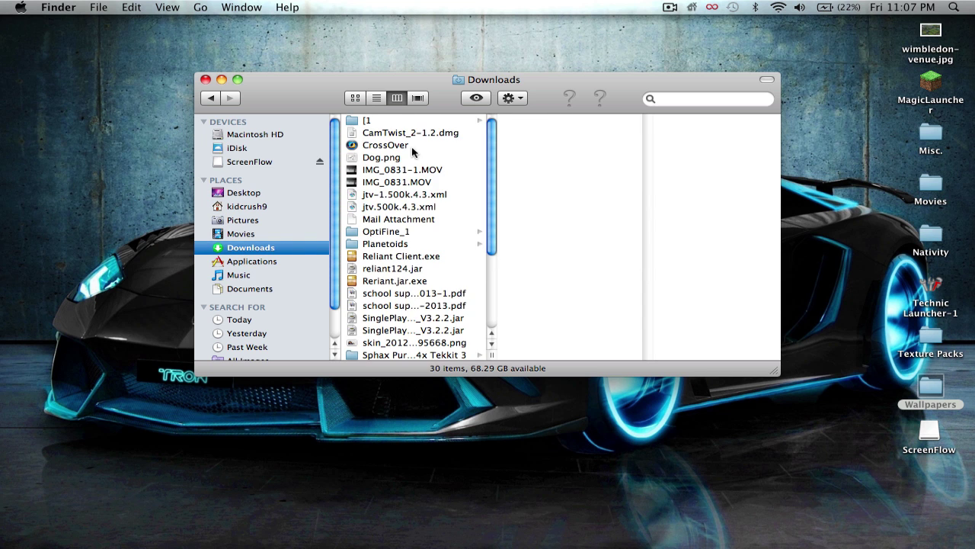
scroll(419, 147, "down", 5)
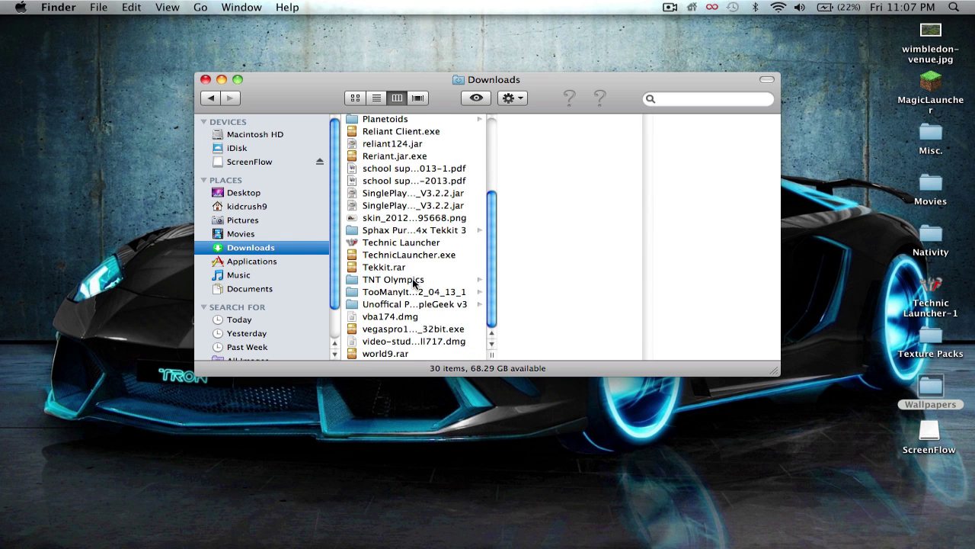
scroll(412, 280, "up", 5)
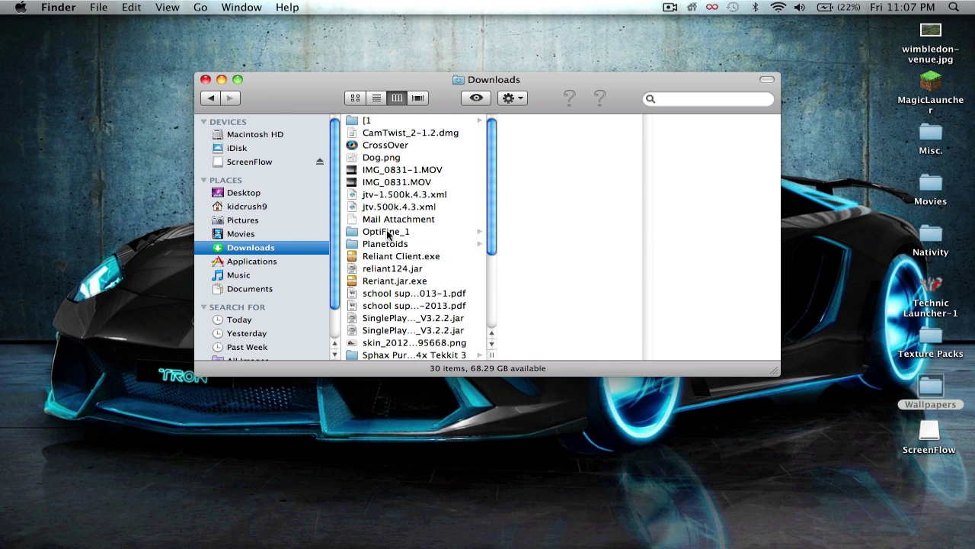
left_click(387, 232)
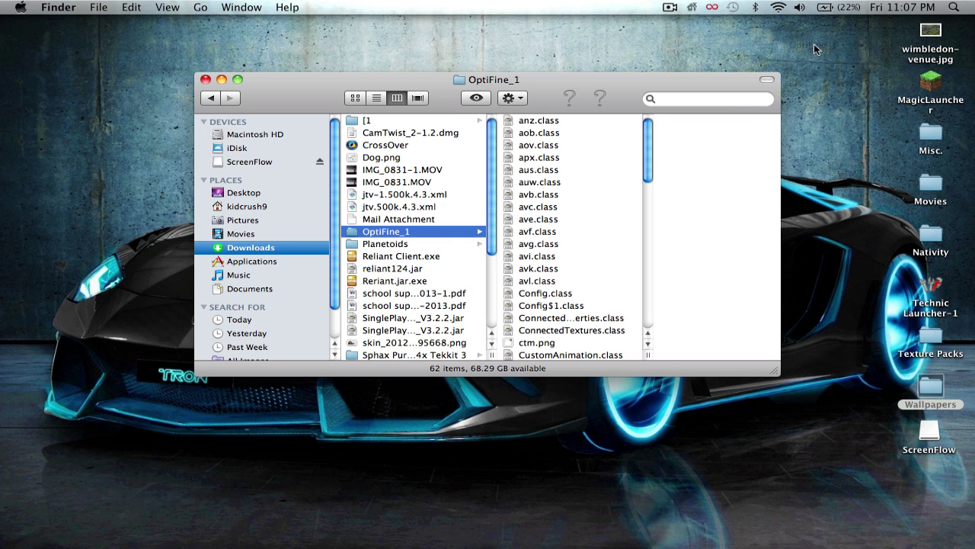
Move OptiFine_1 onto the desktop and open it from there.
left_click_drag(814, 42, 800, 44)
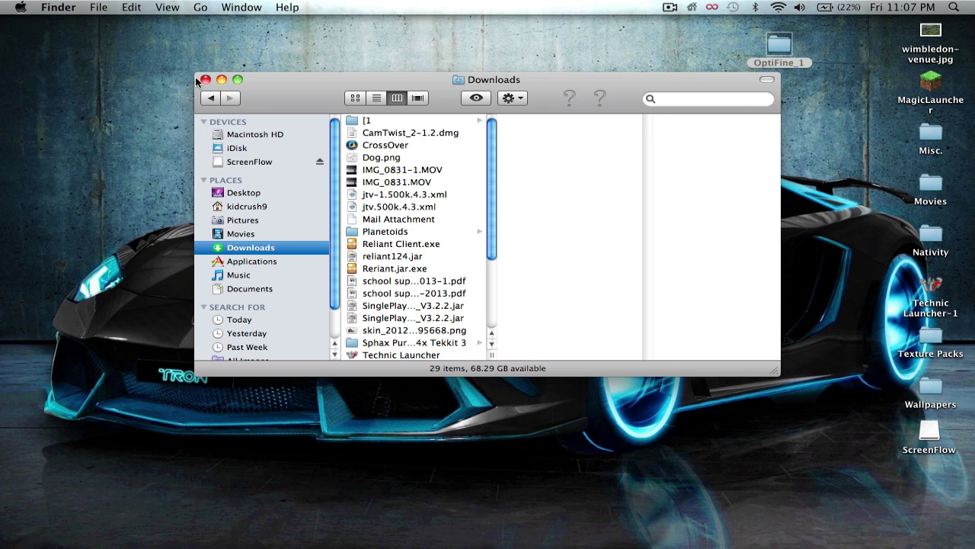
left_click(221, 80)
left_click(794, 61)
right_click(783, 54)
left_click(788, 57)
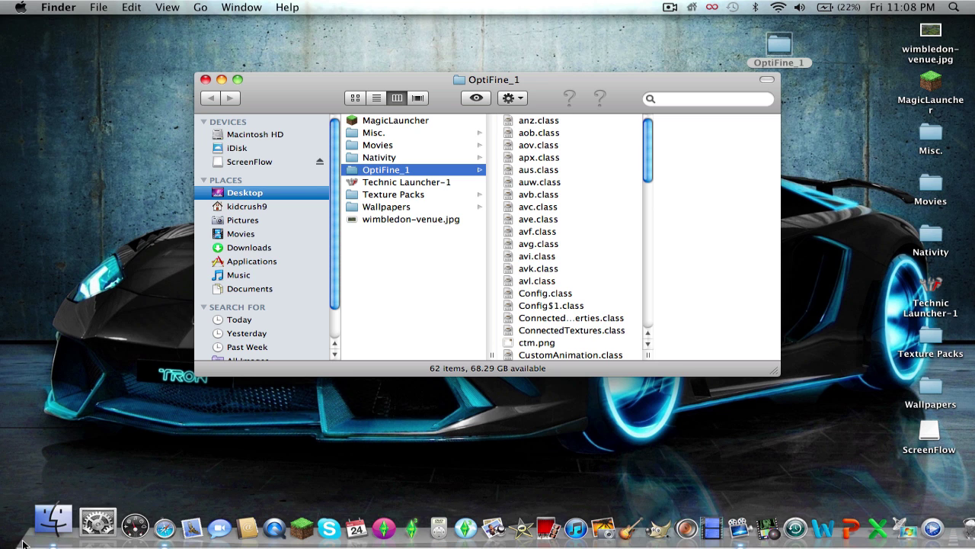
Close the OptiFine_1 window and open the Library folder in a new home-folder window.
left_click(39, 537)
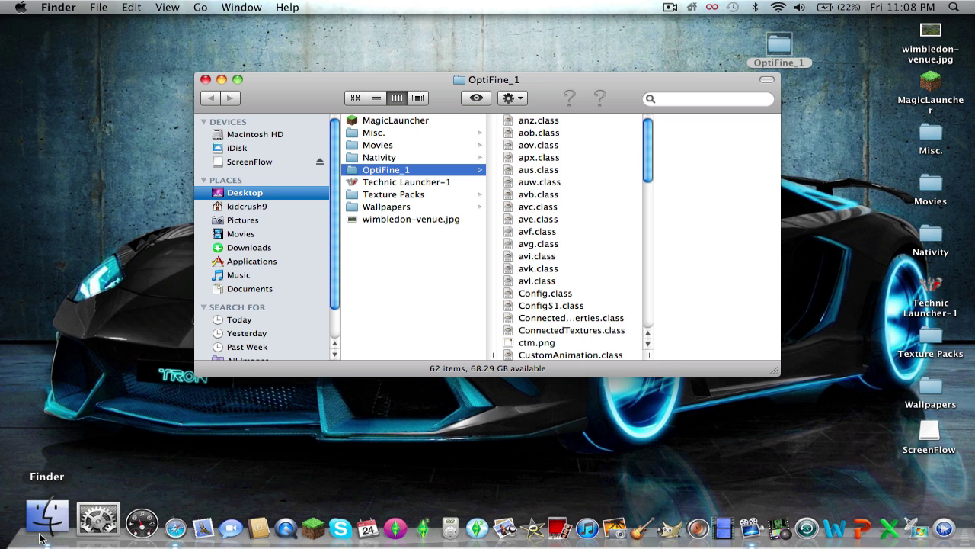
left_click(45, 527)
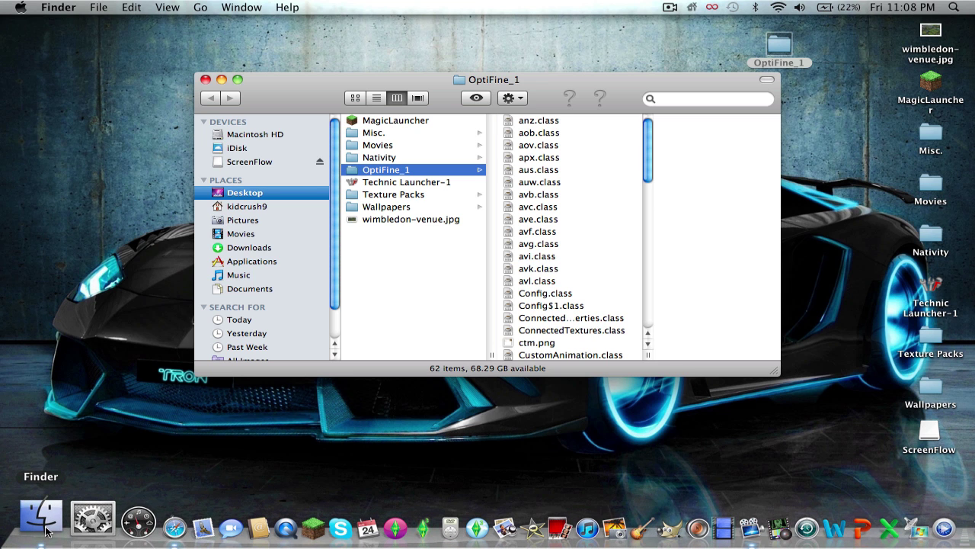
left_click(205, 79)
left_click(45, 515)
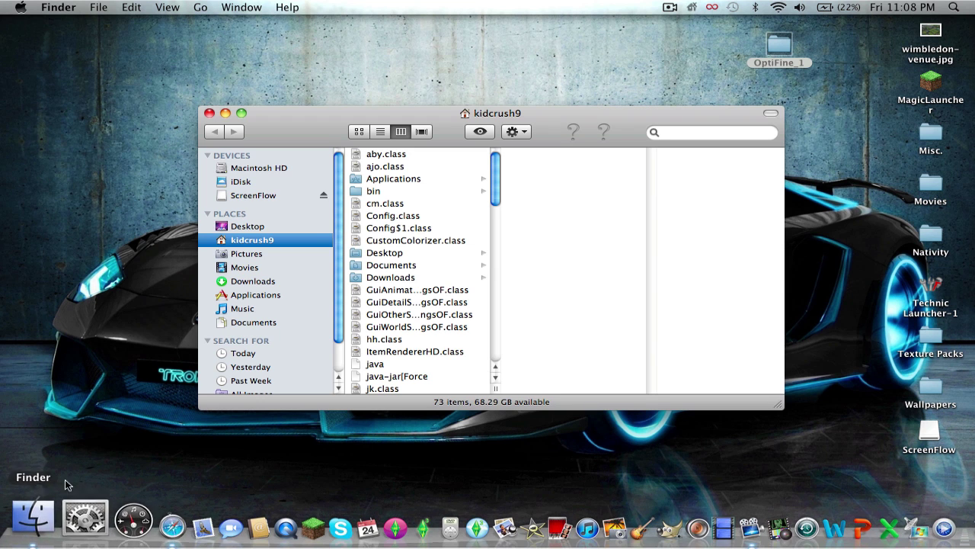
scroll(385, 297, "down", 5)
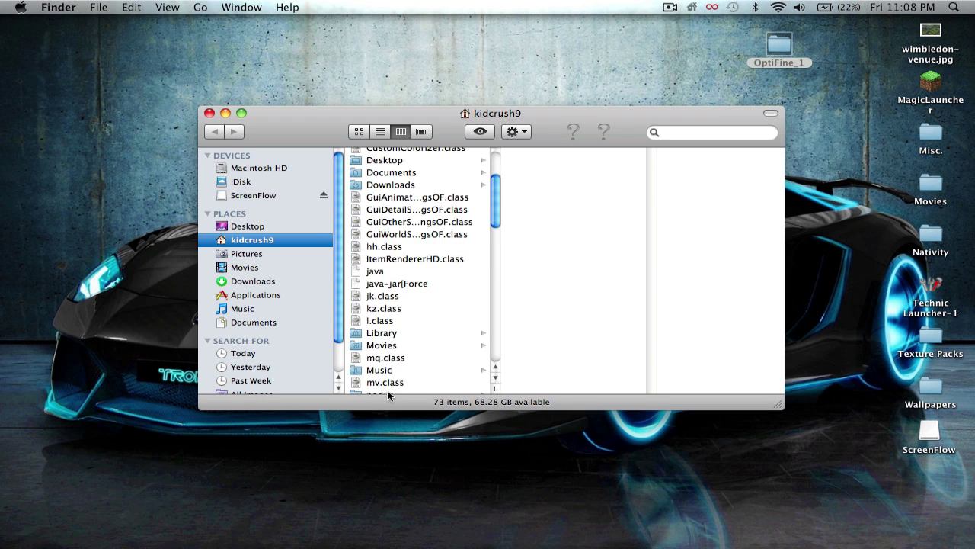
left_click(397, 333)
Go to Application Support > minecraft > bin and show Open With options for minecraft.jar.
left_click(579, 168)
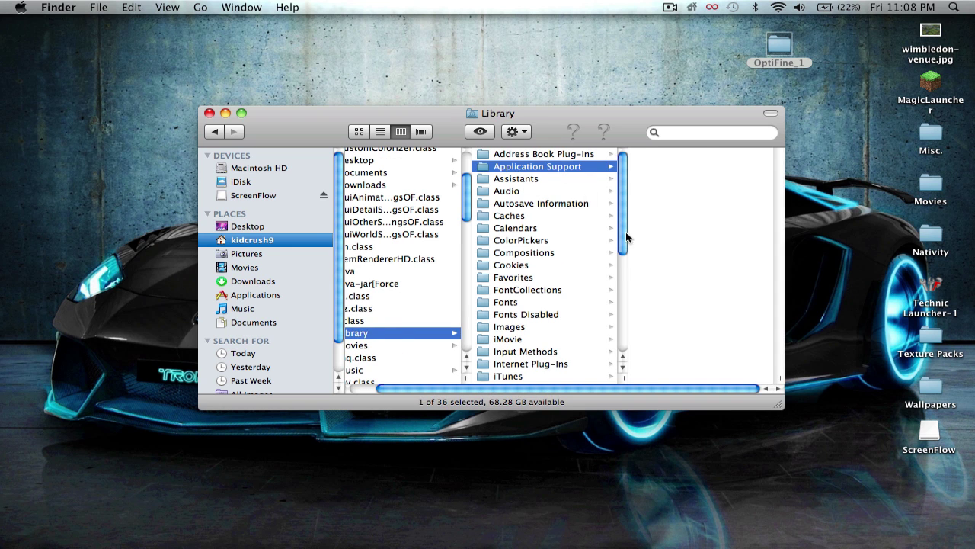
scroll(673, 249, "down", 3)
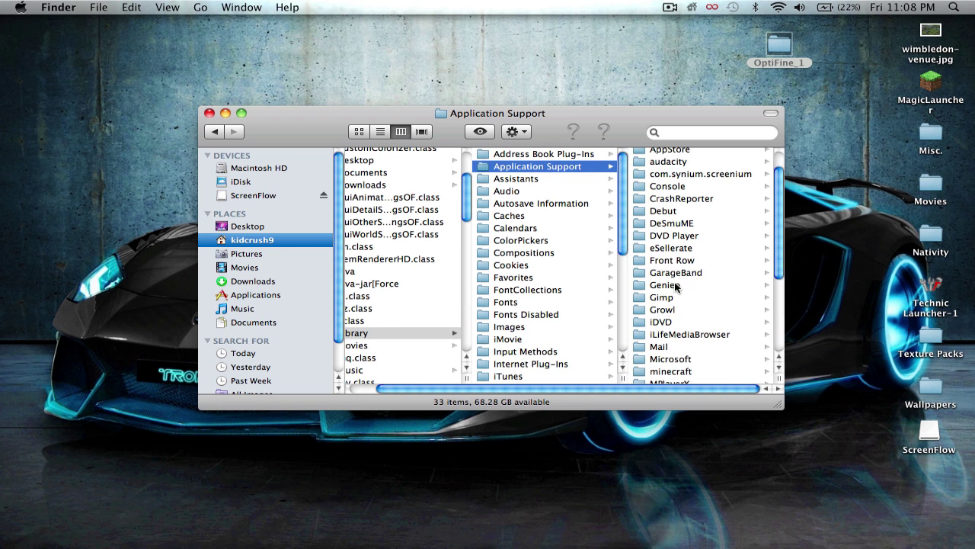
left_click(668, 372)
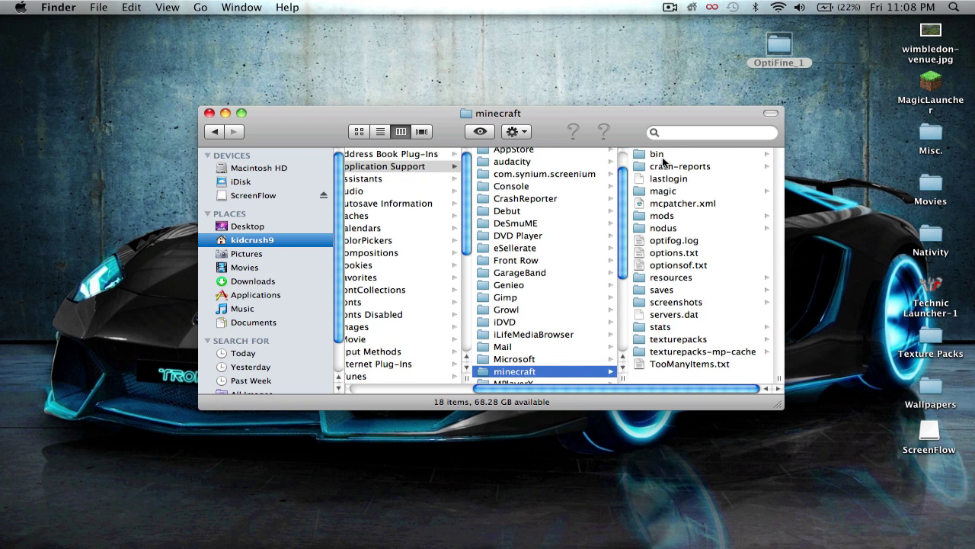
left_click(660, 155)
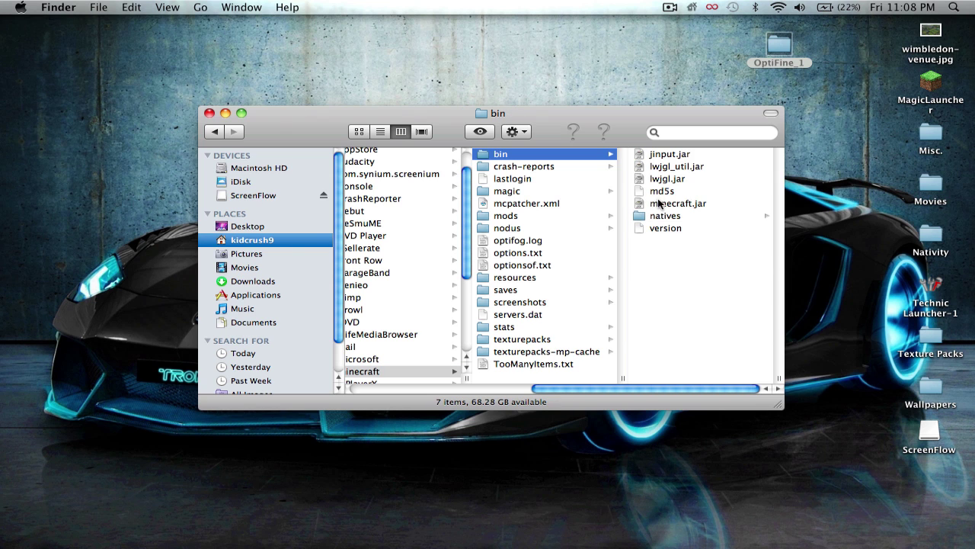
right_click(660, 204)
mouse_move(709, 219)
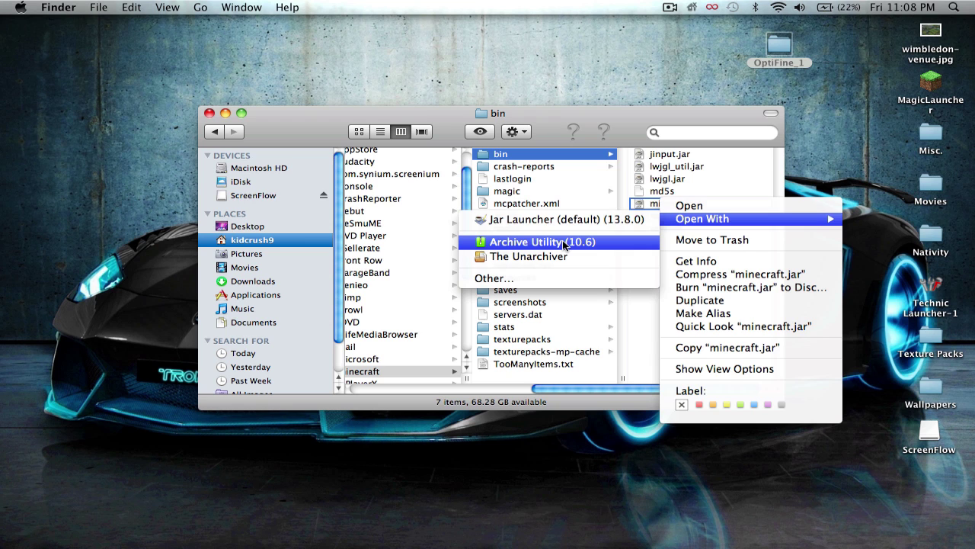
Unpack minecraft.jar with The Unarchiver and move the original jar to the Trash.
left_click(516, 241)
left_click(524, 257)
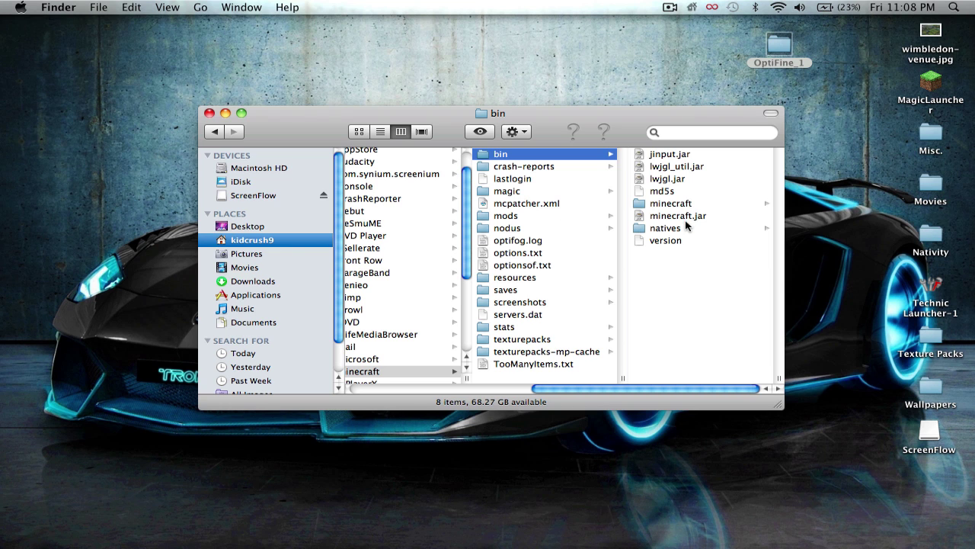
left_click_drag(679, 216, 953, 530)
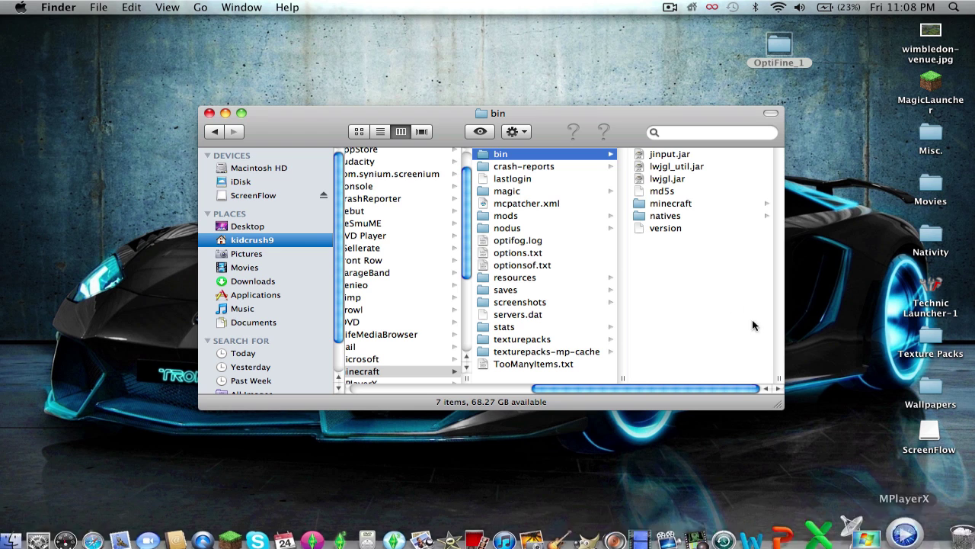
Rename the extracted minecraft folder to minecraft.jar, keeping the .jar extension.
left_click(690, 204)
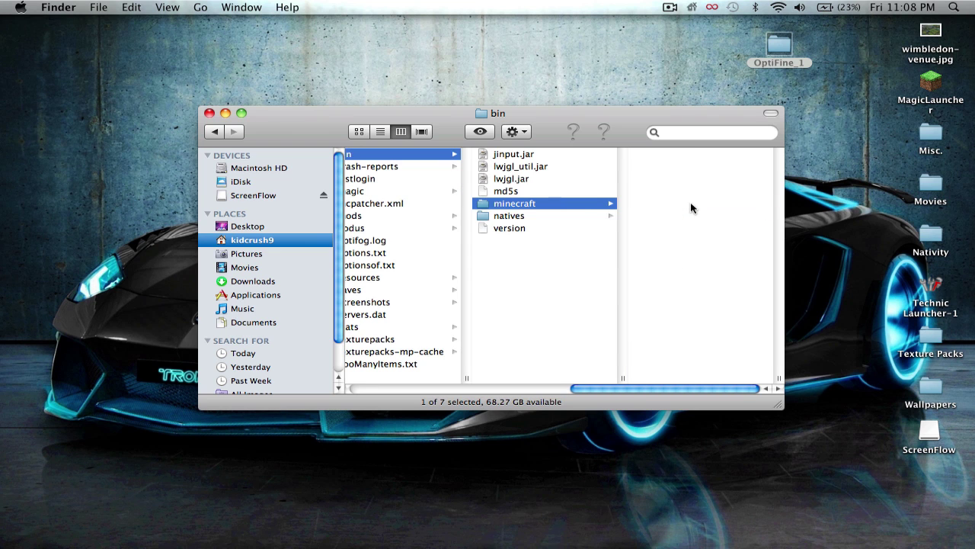
left_click(534, 204)
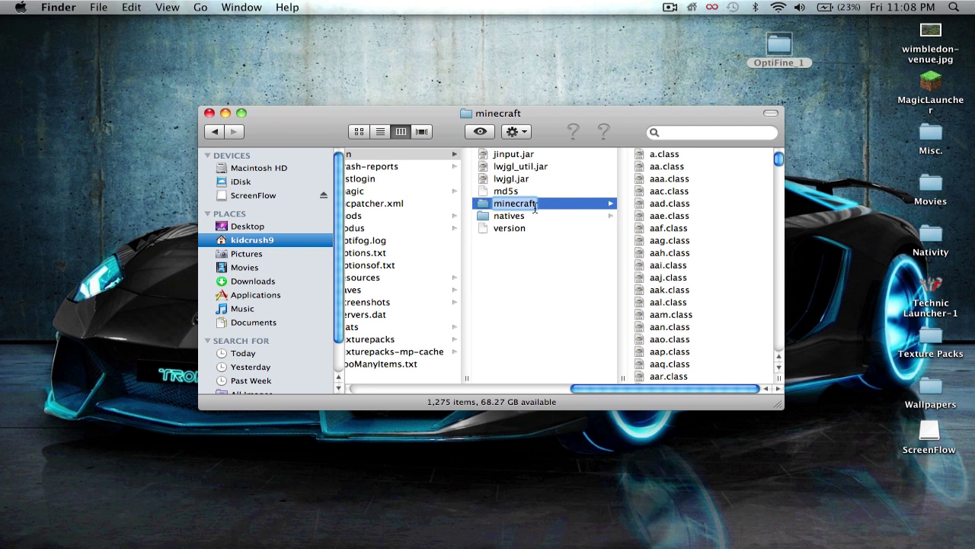
type(".jar")
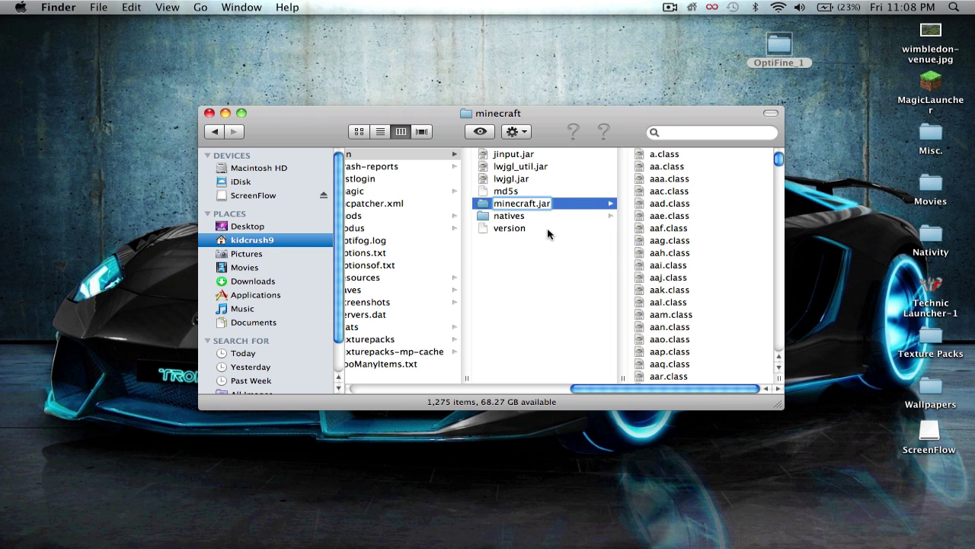
key("Return")
left_click(589, 209)
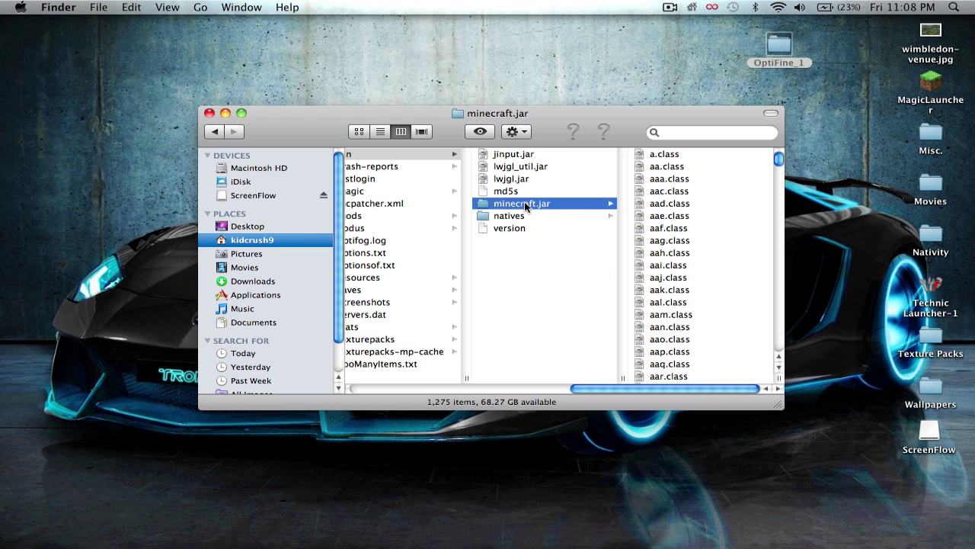
left_click_drag(533, 113, 495, 117)
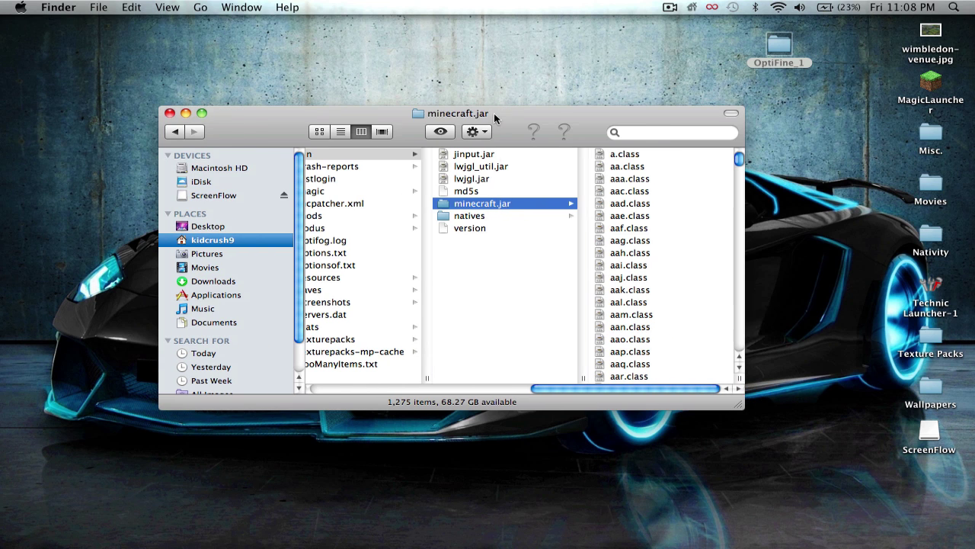
Open OptiFine_1 and copy all 62 of its class files.
double_click(778, 53)
left_click_drag(573, 172, 552, 469)
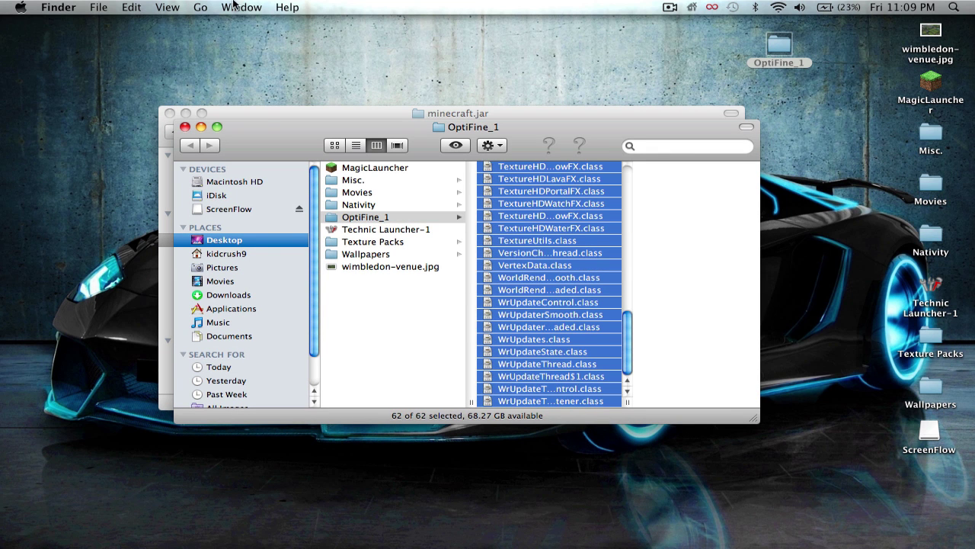
left_click(131, 7)
left_click(141, 71)
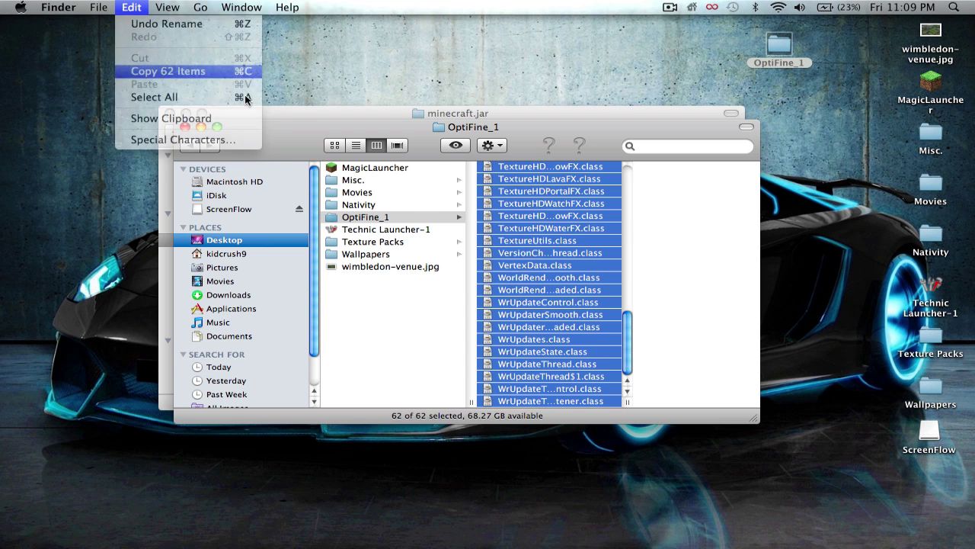
Paste the files into minecraft.jar, replacing all duplicates via Apply to All.
left_click(290, 107)
left_click(130, 7)
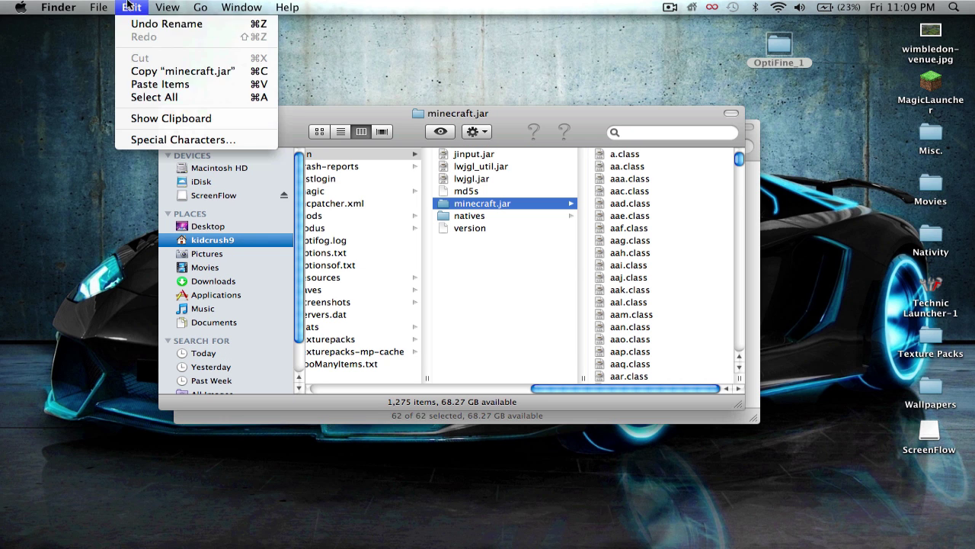
left_click(183, 88)
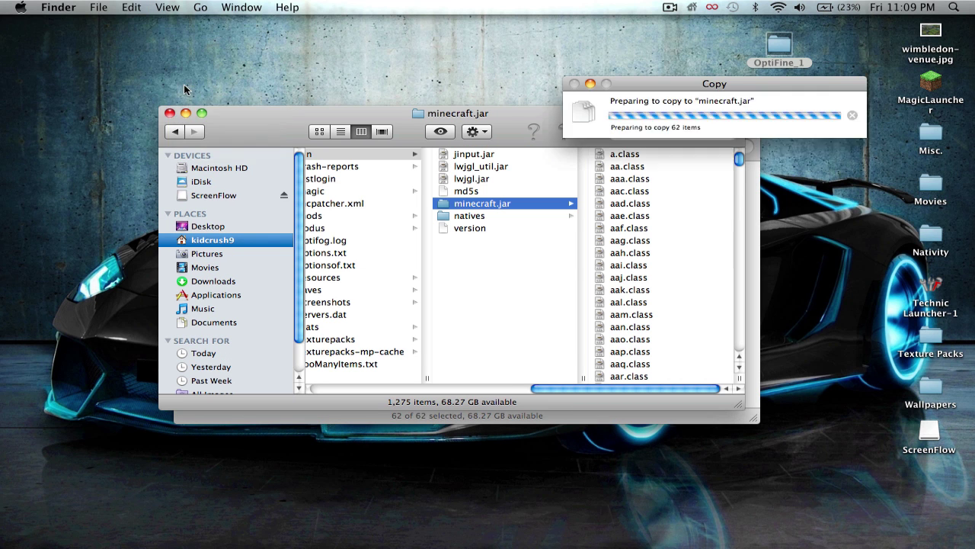
left_click(576, 136)
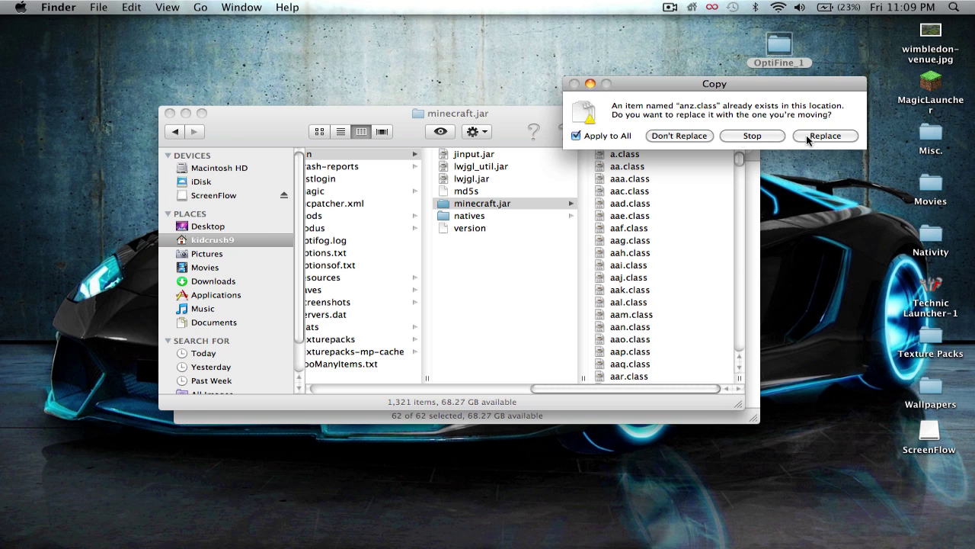
left_click(814, 136)
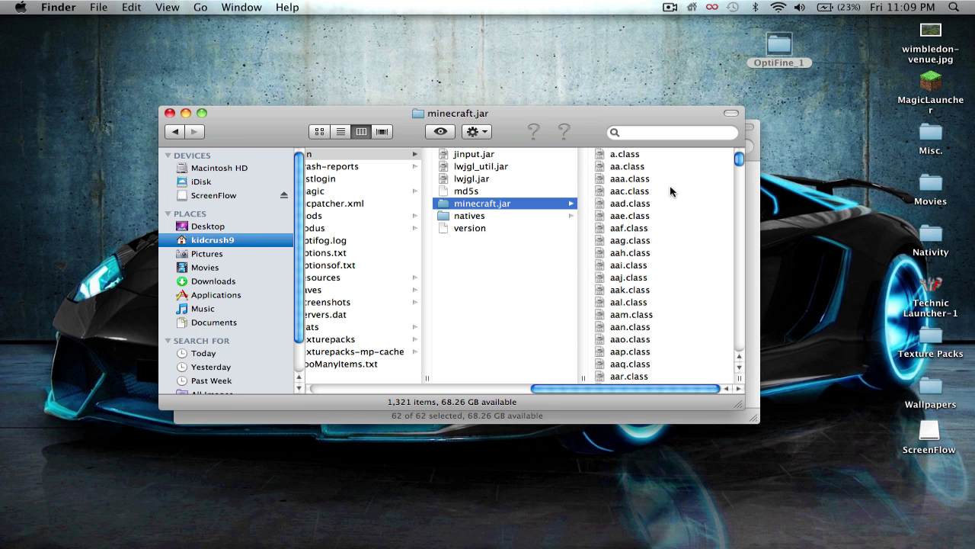
Scroll down the minecraft.jar folder to META-INF and drag it to the Trash.
scroll(670, 191, "down", 10)
scroll(670, 191, "down", 15)
scroll(670, 192, "down", 12)
scroll(671, 191, "down", 15)
scroll(670, 191, "down", 15)
scroll(671, 191, "down", 15)
scroll(671, 192, "down", 4)
scroll(671, 191, "down", 8)
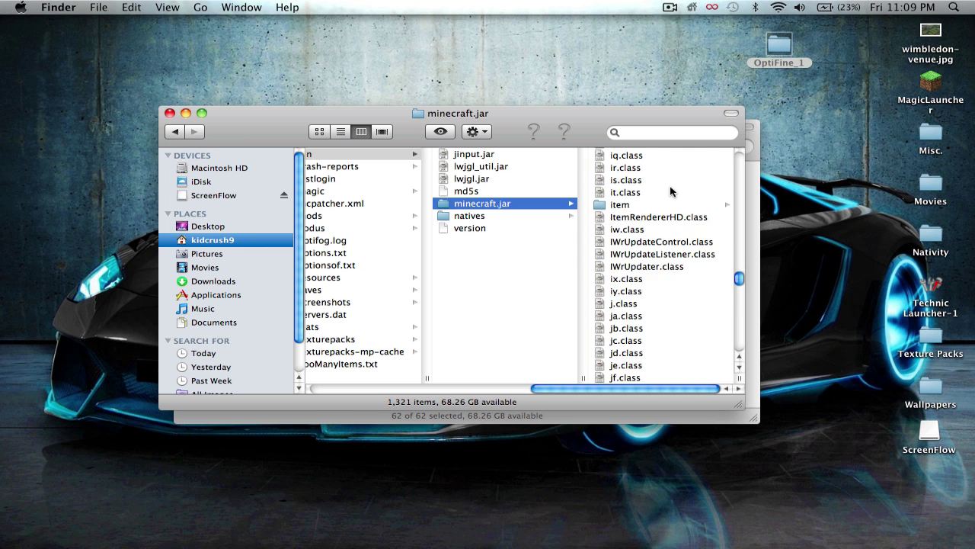
scroll(671, 190, "down", 10)
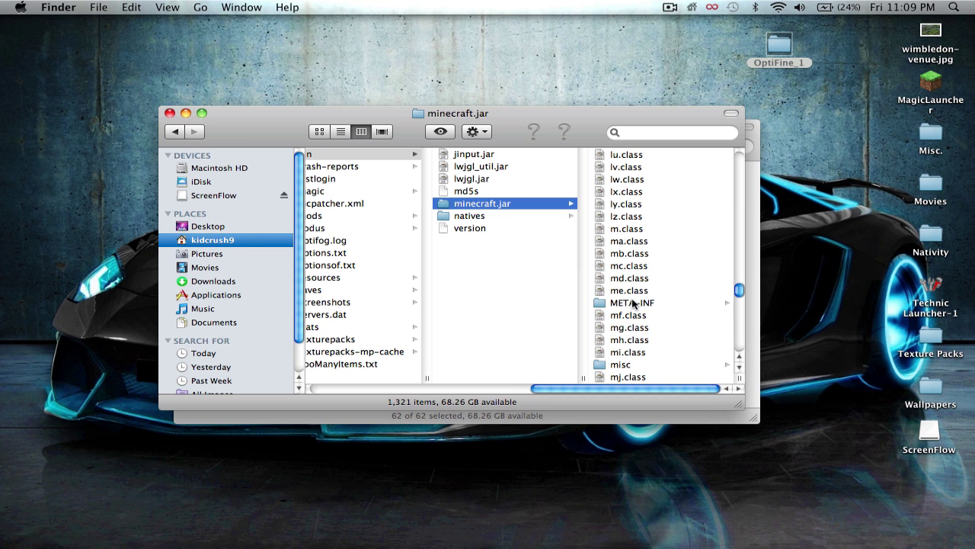
left_click_drag(634, 303, 936, 538)
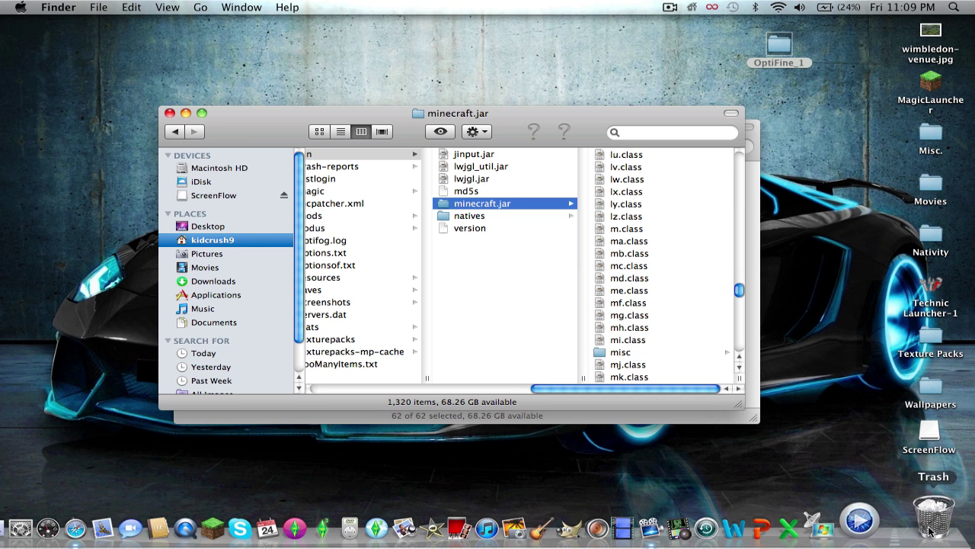
Close the minecraft.jar and OptiFine_1 windows and relaunch Minecraft from the Dock.
left_click(169, 114)
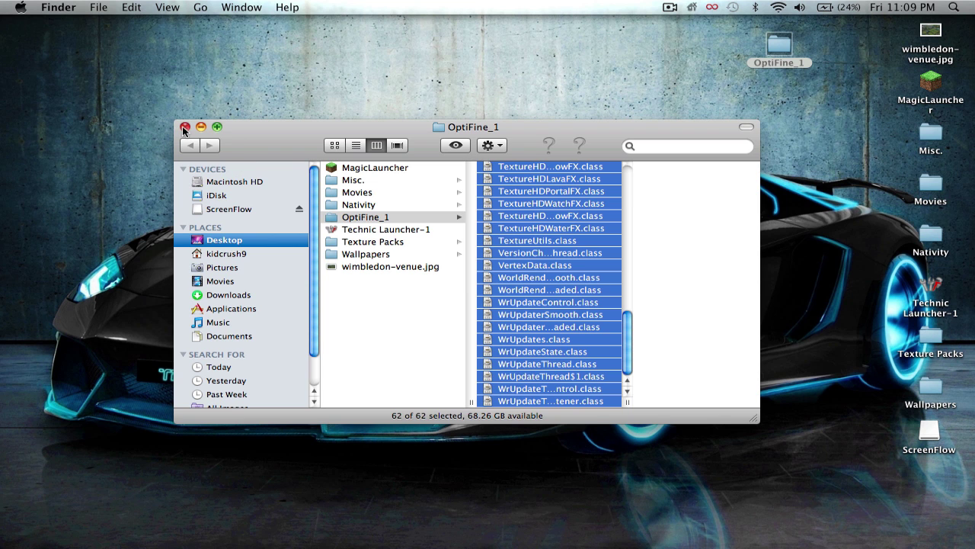
left_click(184, 128)
left_click_drag(53, 119, 878, 470)
left_click_drag(45, 107, 877, 469)
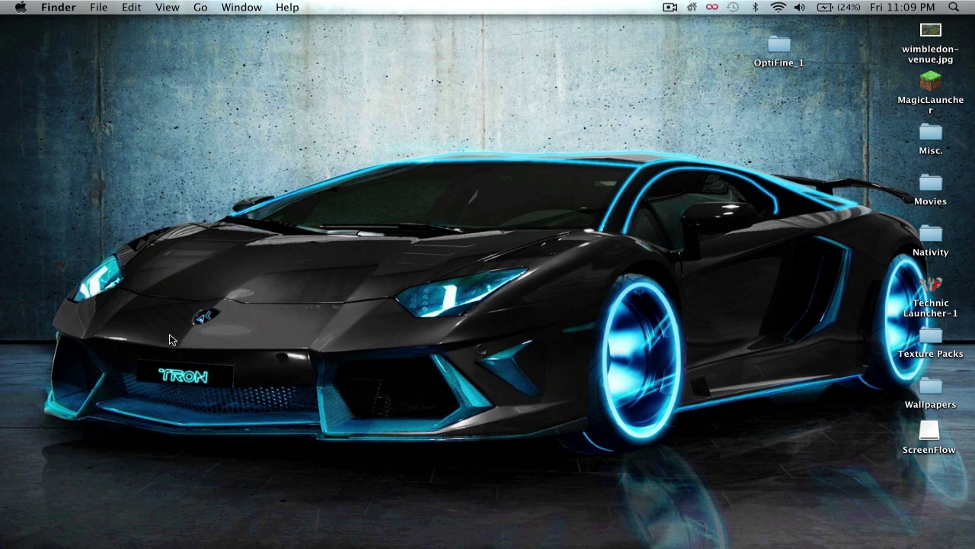
left_click_drag(1, 66, 841, 504)
mouse_move(320, 545)
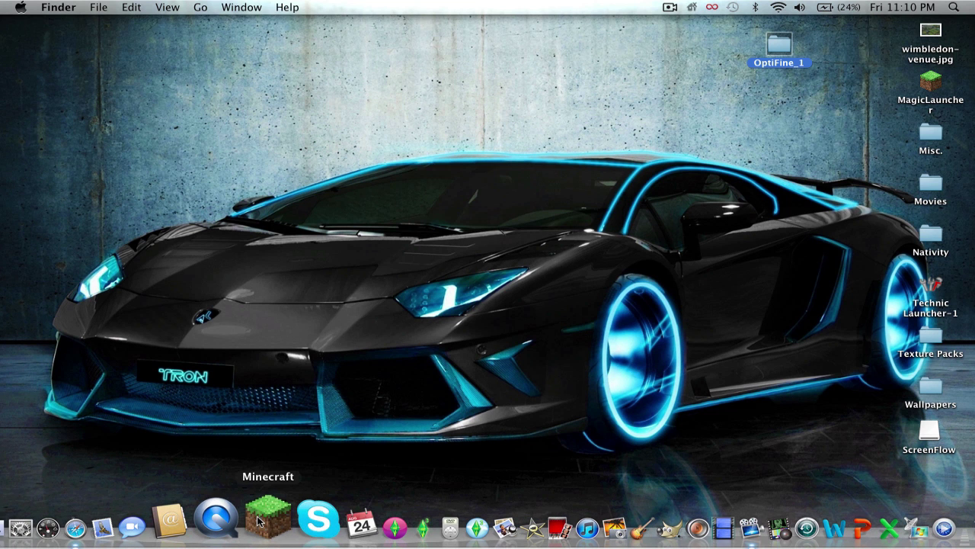
left_click(258, 521)
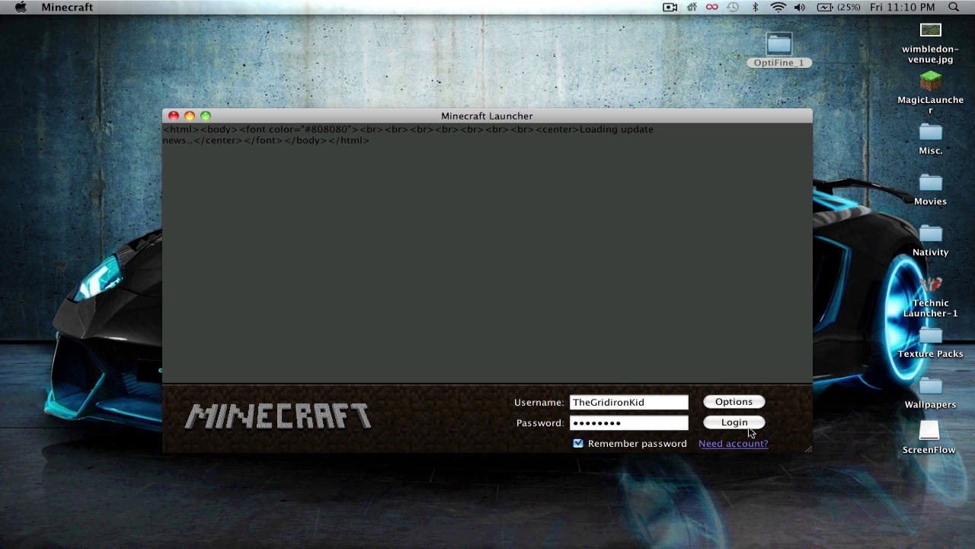
Log in to Minecraft and refocus its window until the 1.3.2 title screen appears.
left_click(745, 423)
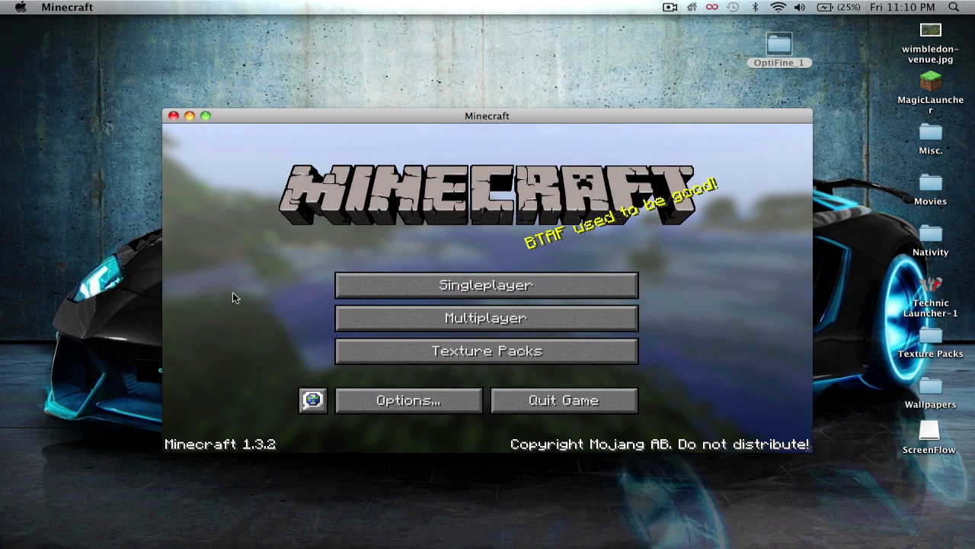
left_click(327, 457)
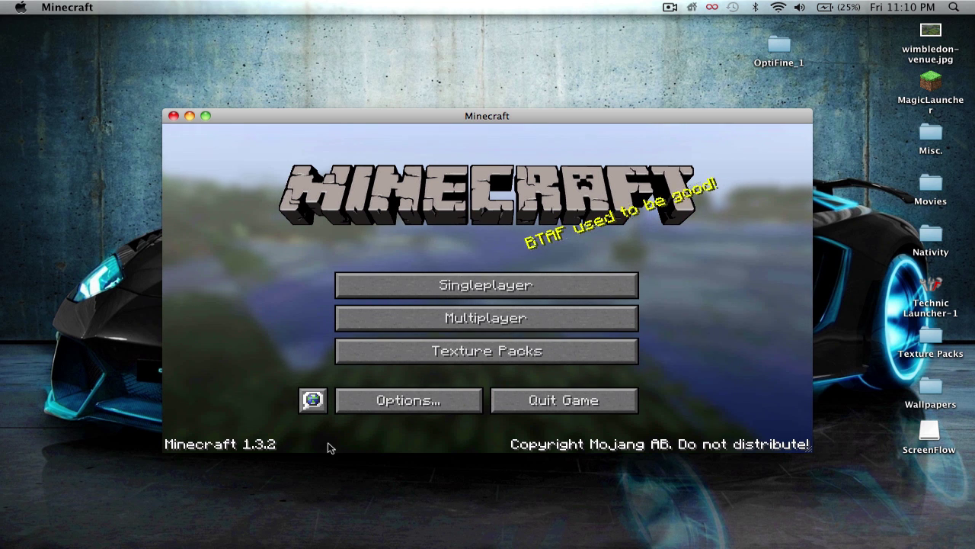
left_click(181, 322)
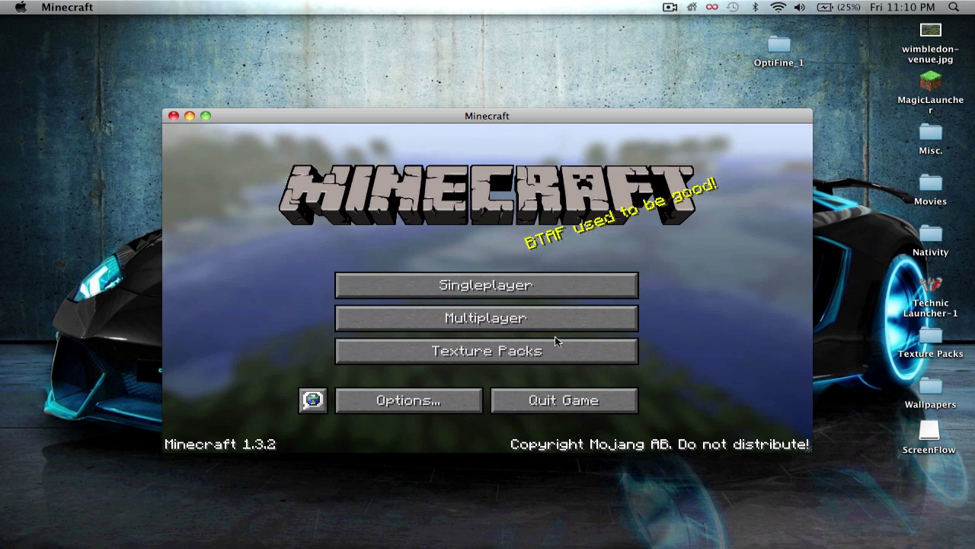
left_click(518, 356)
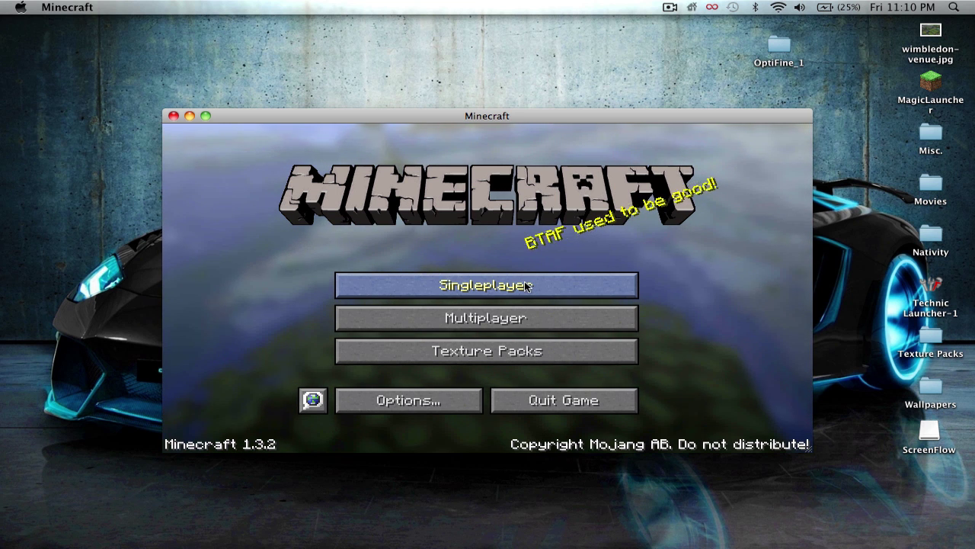
Load the New World singleplayer save and check the OptiFine version in the F3 debug overlay.
left_click(525, 285)
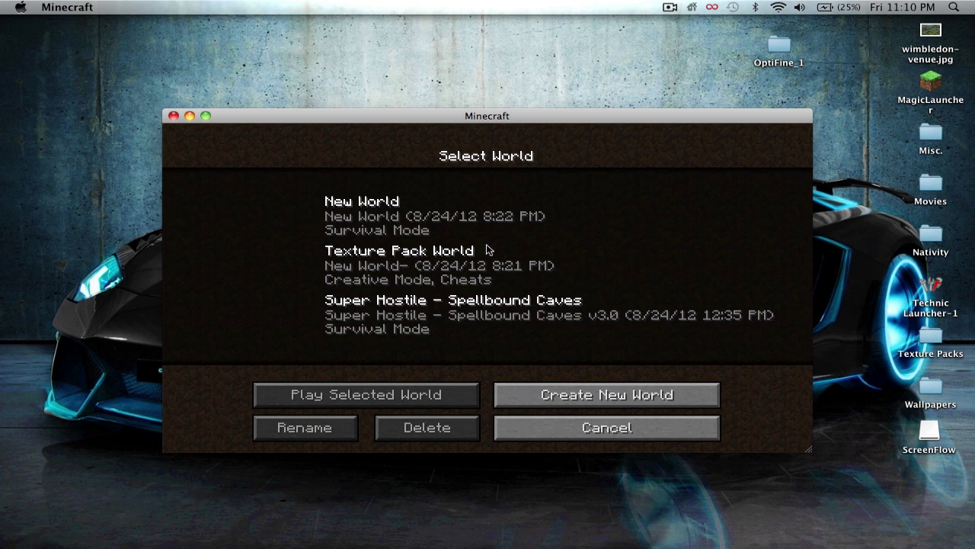
double_click(370, 223)
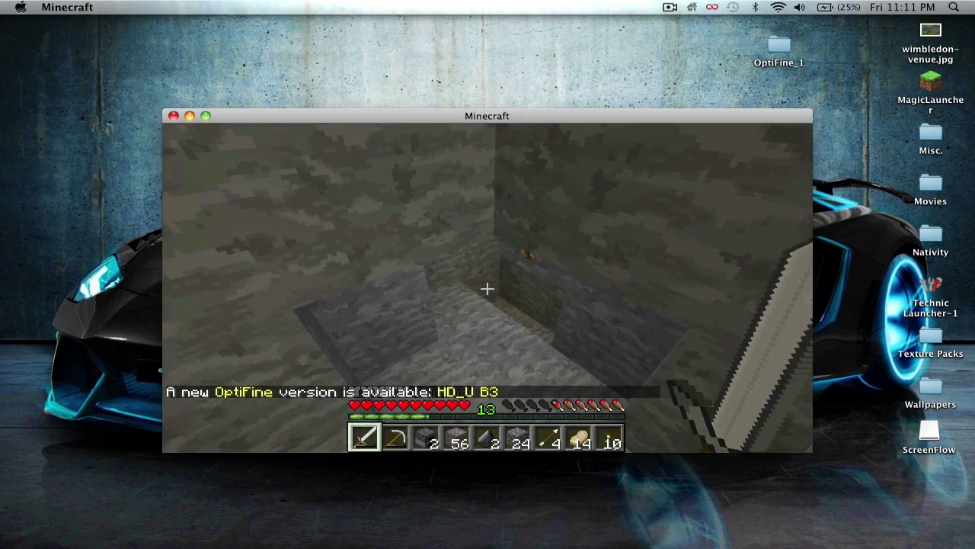
key("e")
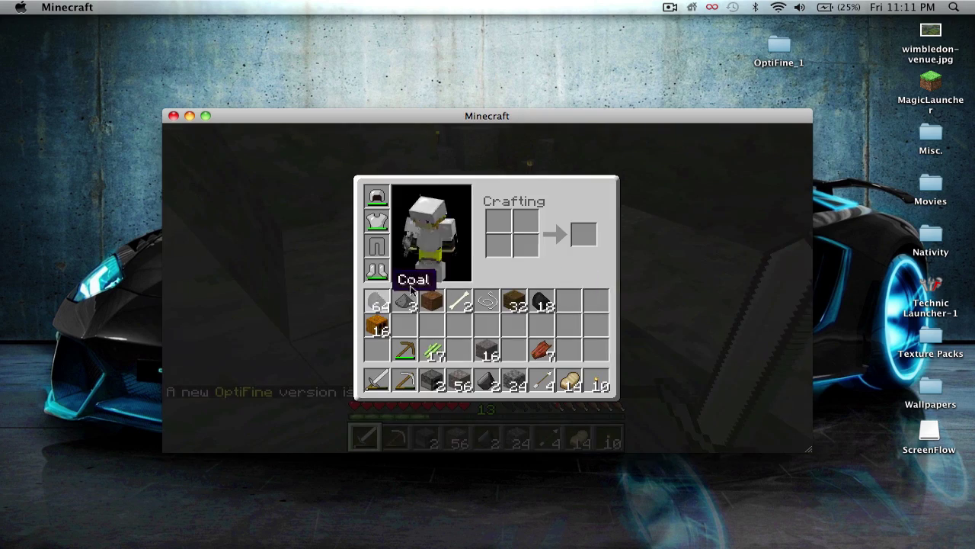
key("e")
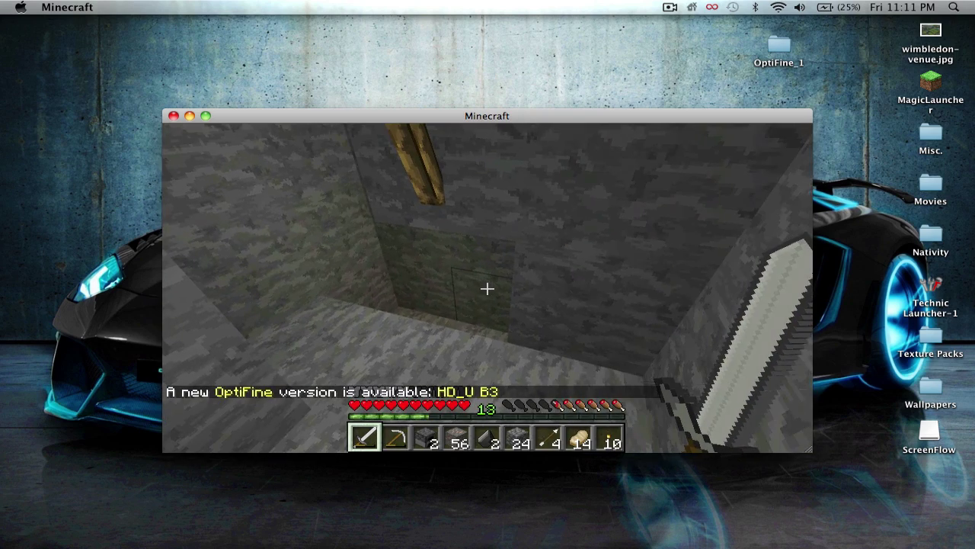
key("F3")
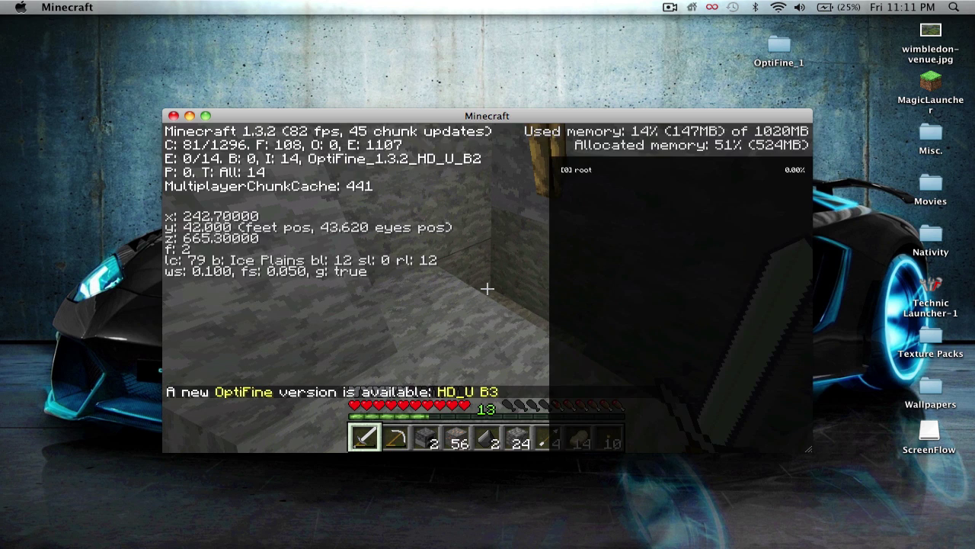
key("F3")
Try the game menu and chat, walk through the passage, then pause the game.
key("Escape")
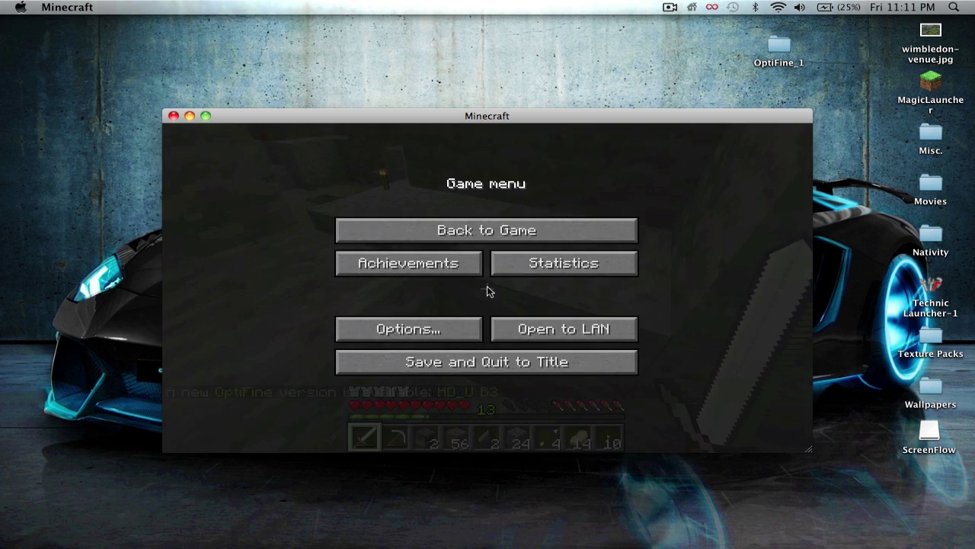
key("Escape")
key("t")
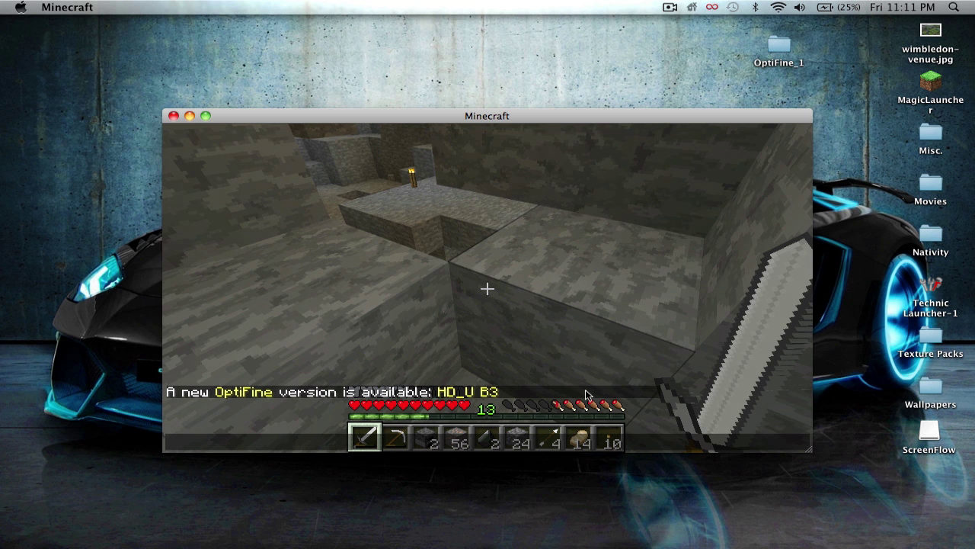
key("Escape")
key("w")
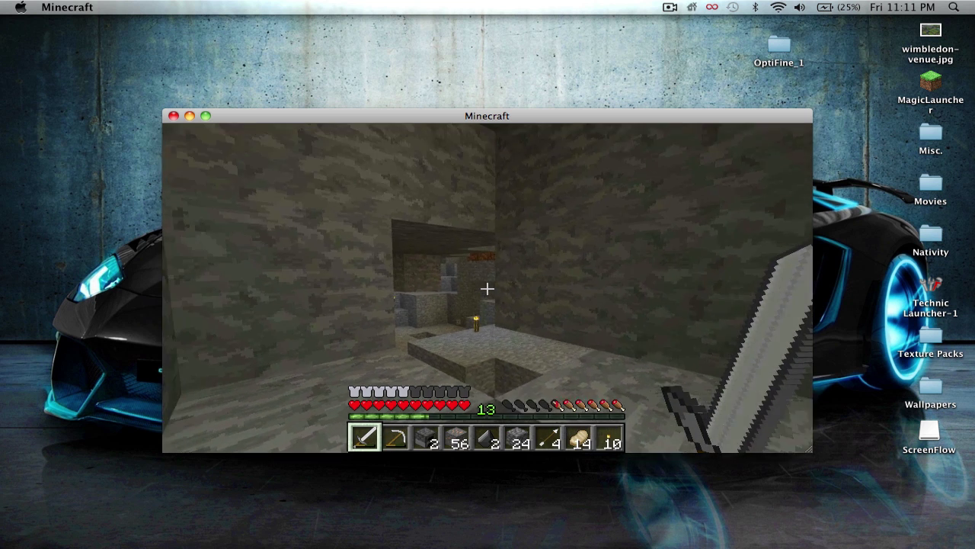
key("w")
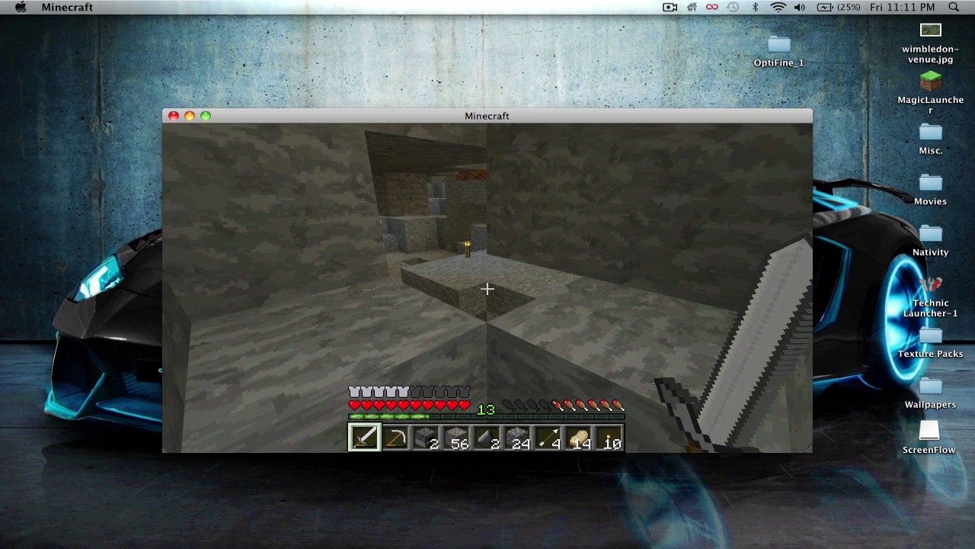
key("Escape")
left_click(421, 332)
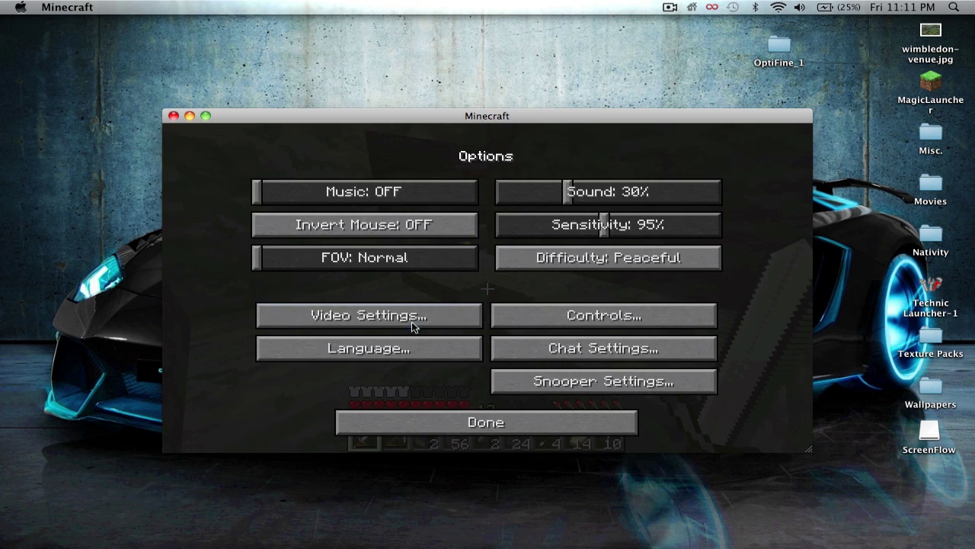
left_click(411, 322)
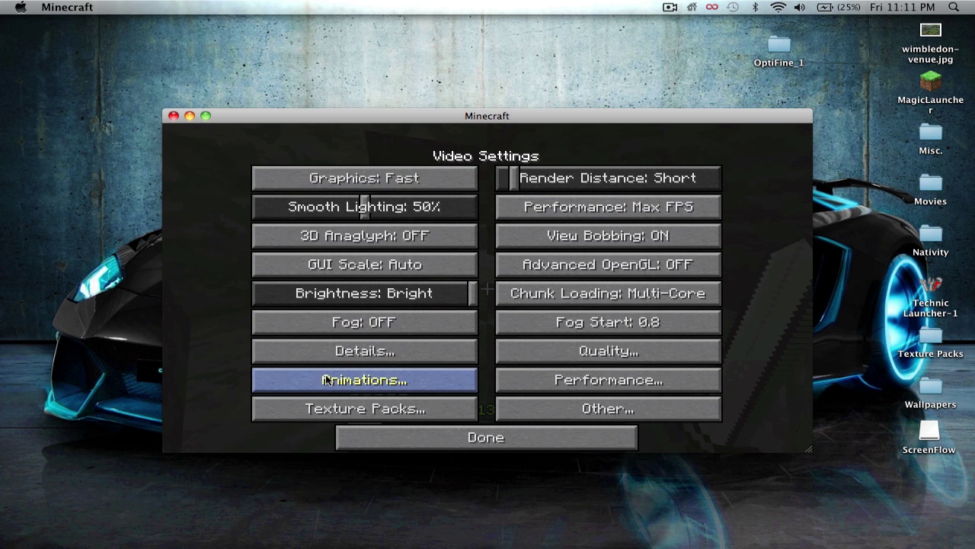
left_click(375, 350)
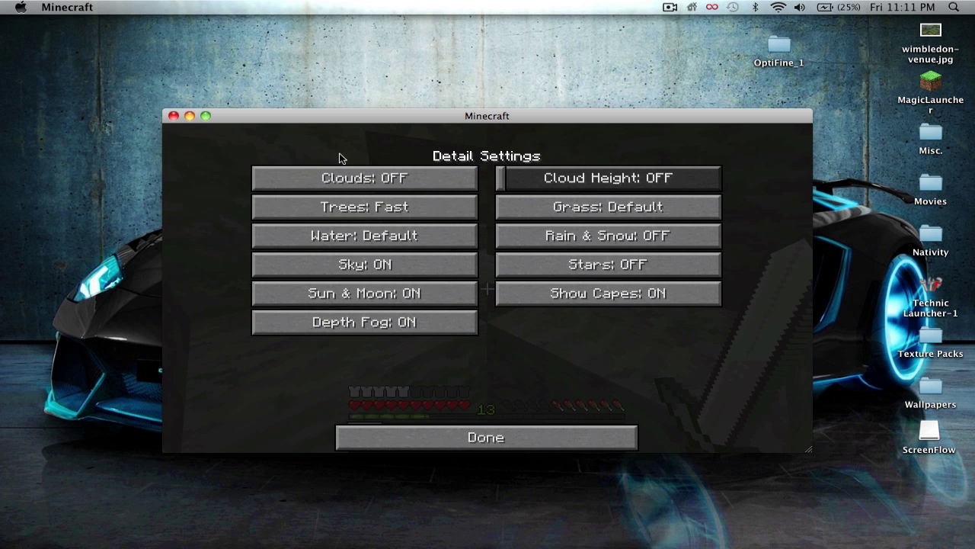
left_click(575, 439)
left_click(592, 355)
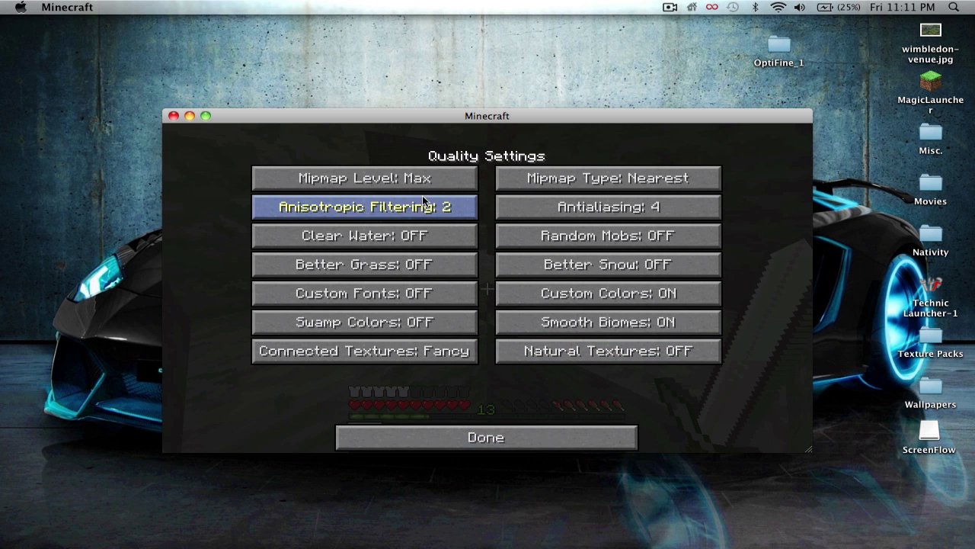
left_click(470, 440)
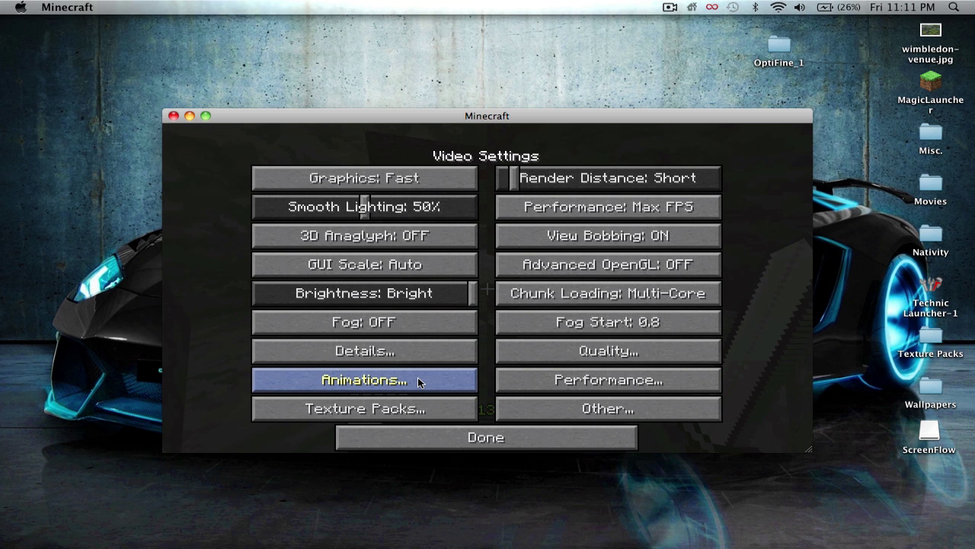
left_click(512, 432)
left_click(497, 419)
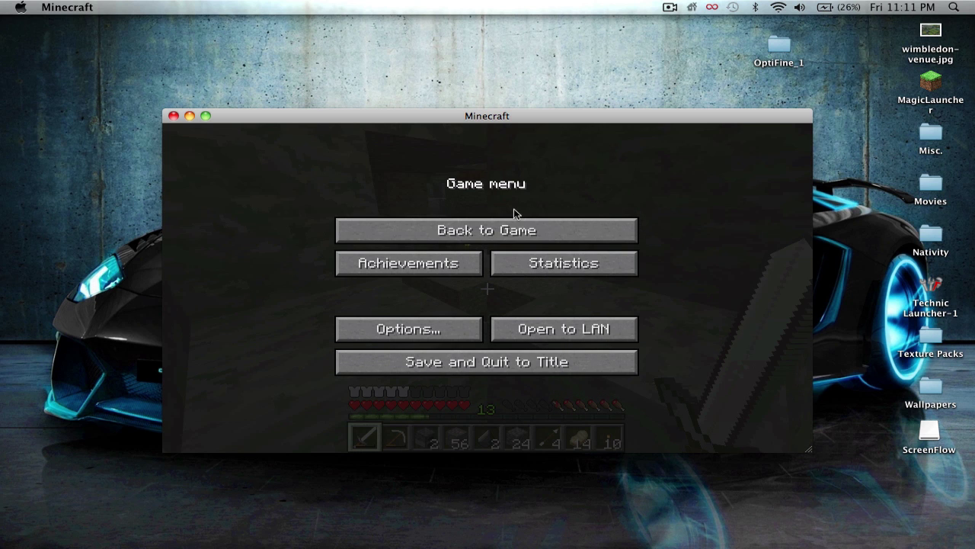
left_click(442, 326)
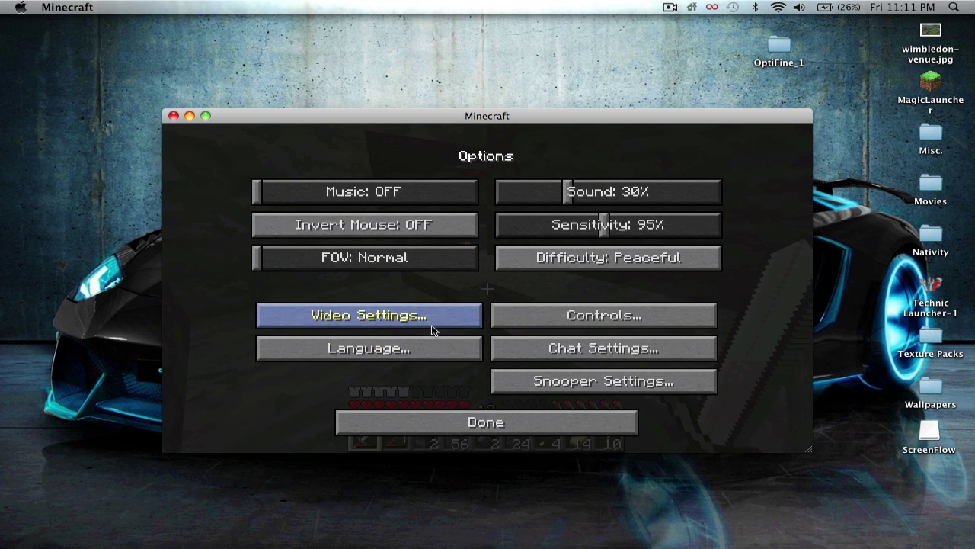
left_click(432, 379)
left_click(482, 430)
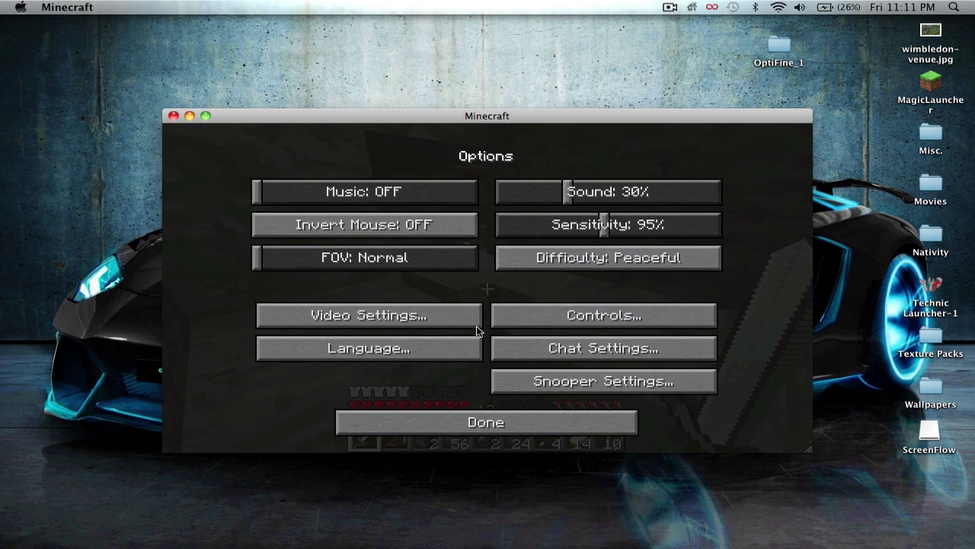
left_click(482, 422)
left_click(480, 229)
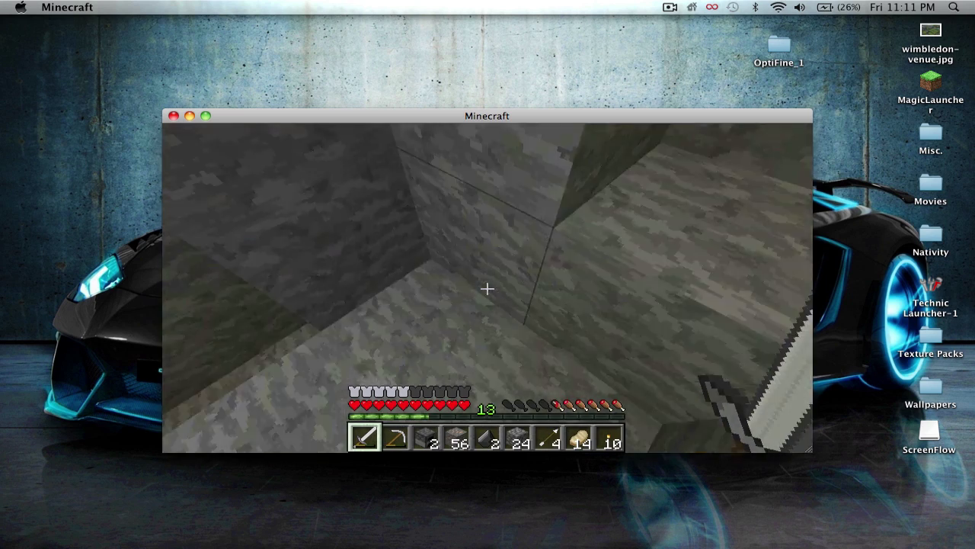
Walk past the stone walls and down into the torch-lit pit.
key("w")
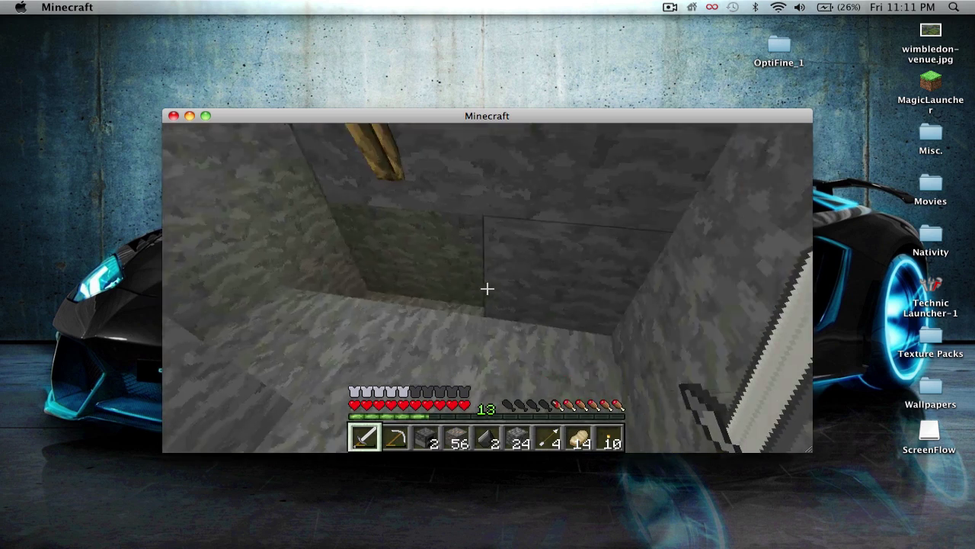
key("w")
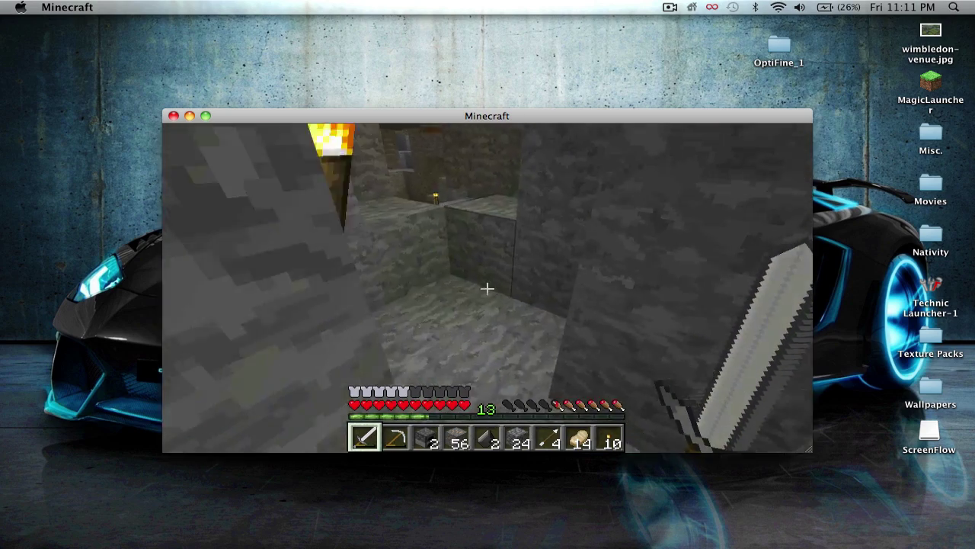
key("w")
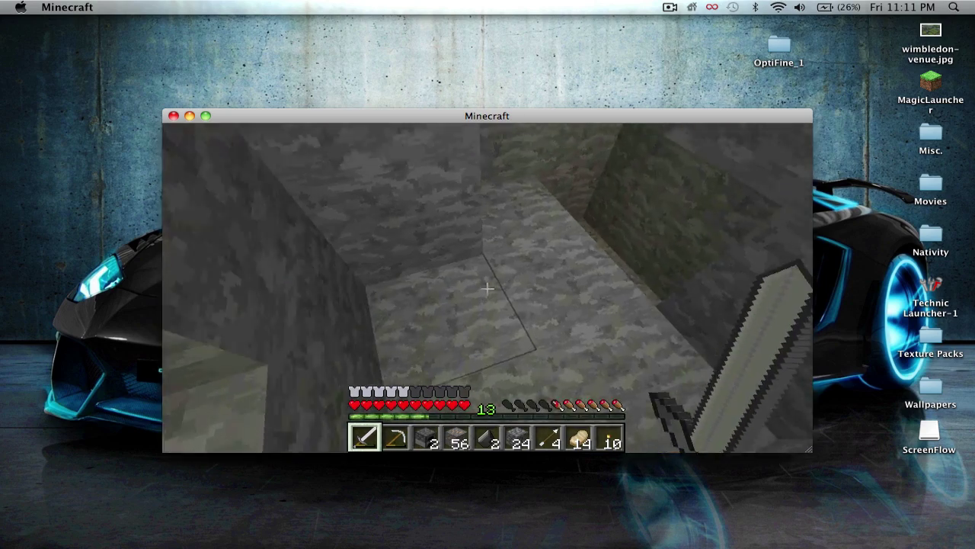